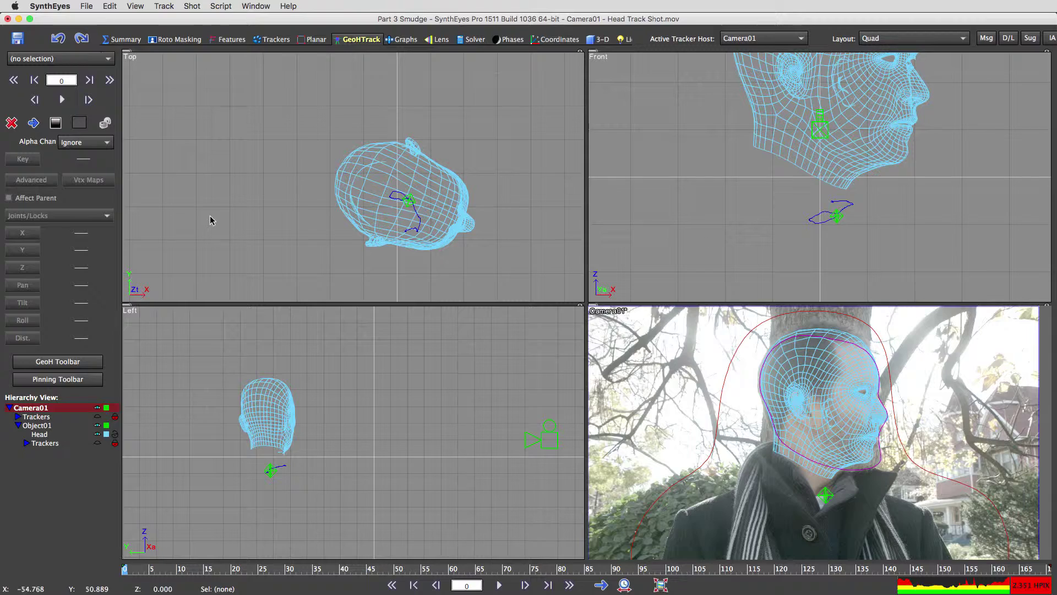
Go to frame 53, select the Head mesh and view its display color choices
{"action": "left_click_drag", "start_coordinate": [450, 569], "coordinate": [413, 570]}
{"action": "left_click", "coordinate": [788, 359]}
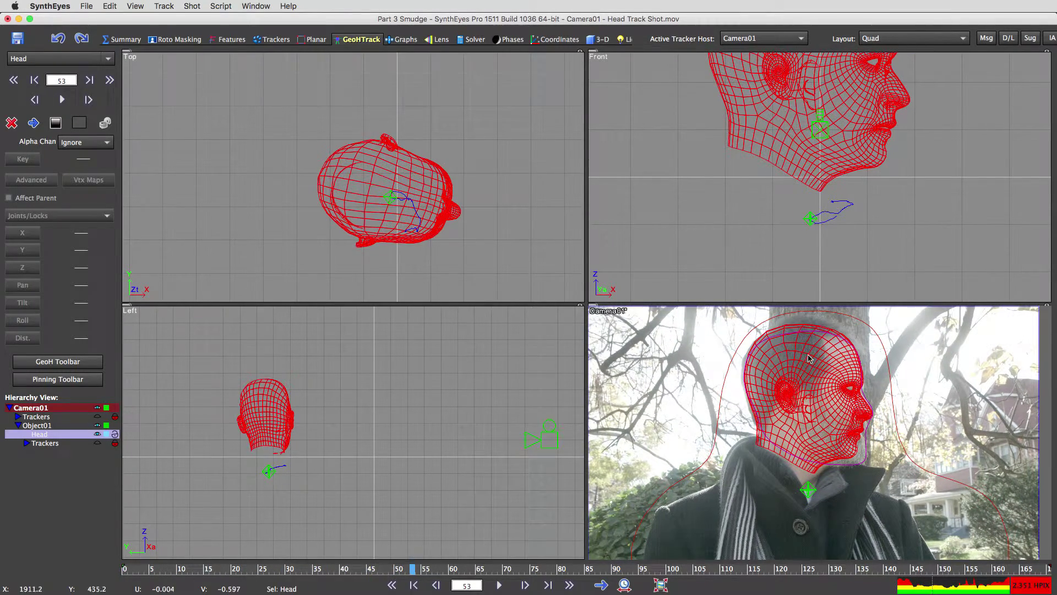
{"action": "left_click", "coordinate": [107, 434]}
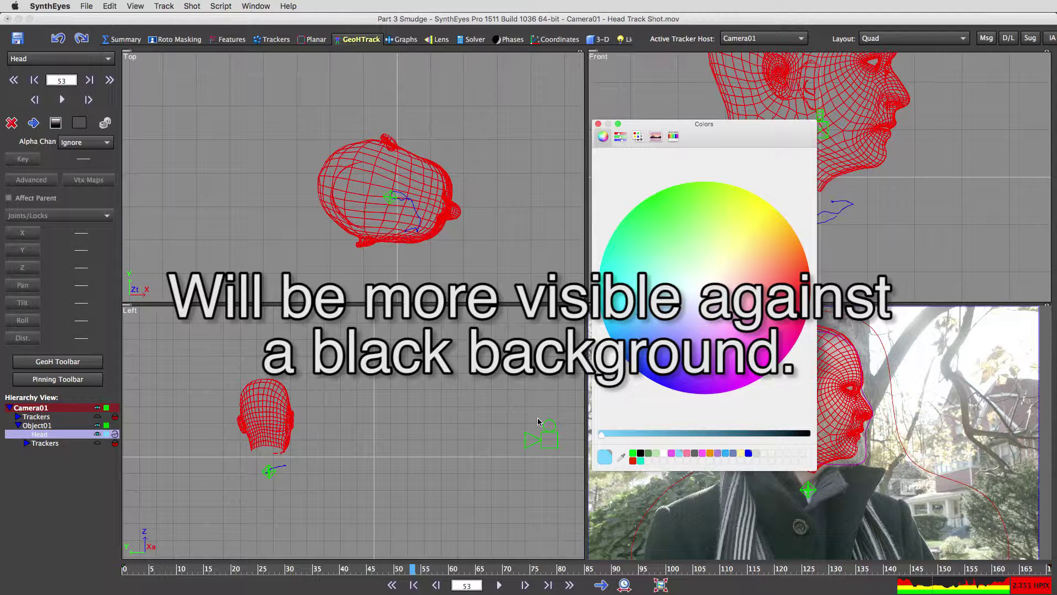
{"action": "left_click", "coordinate": [599, 125]}
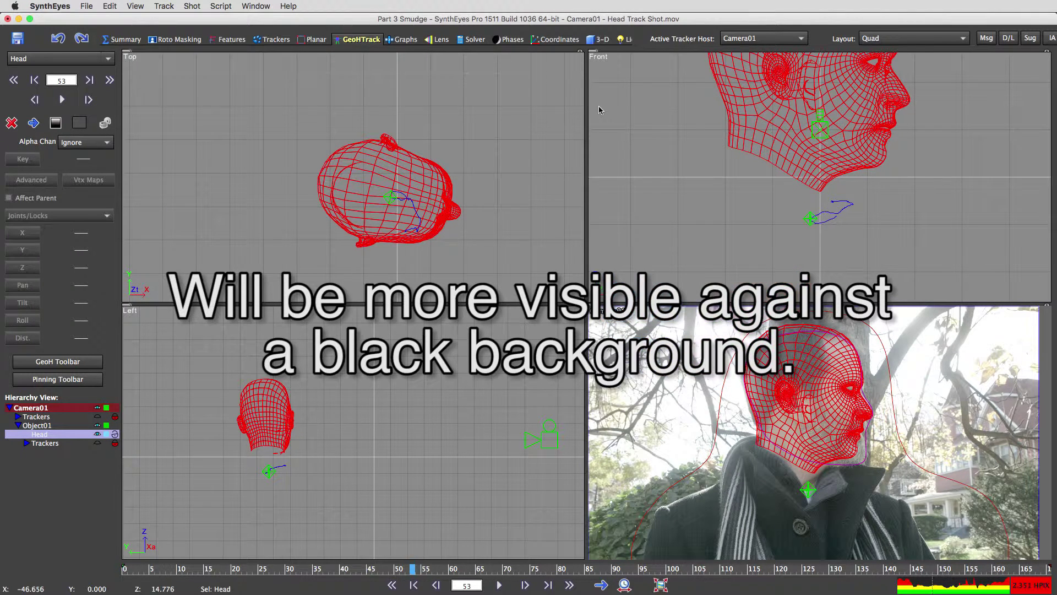
Delete the existing Smudge layout in the Viewport Layout Manager
{"action": "left_click", "coordinate": [250, 4]}
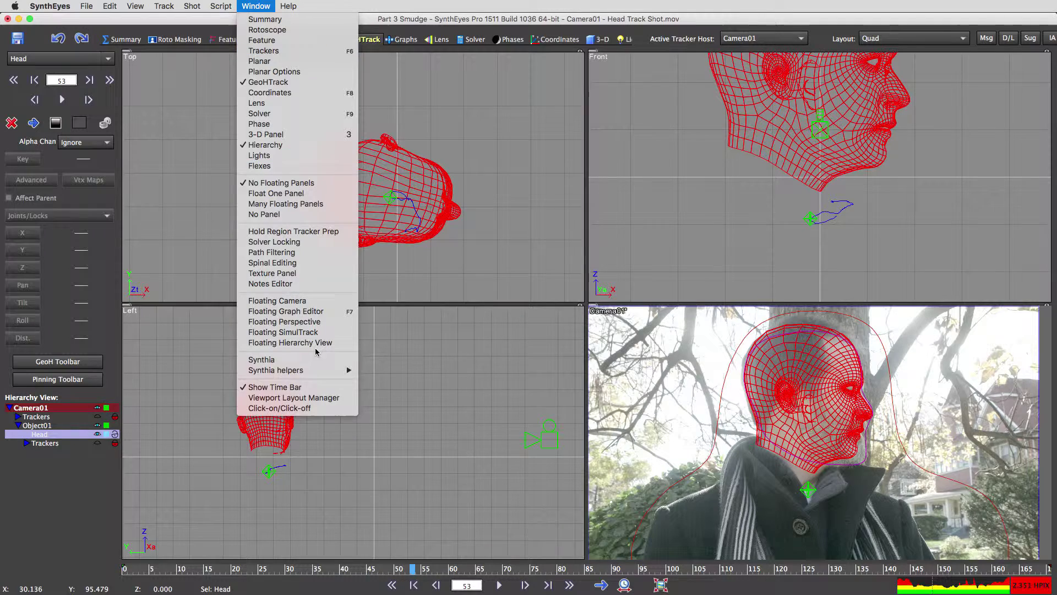
{"action": "left_click", "coordinate": [306, 398]}
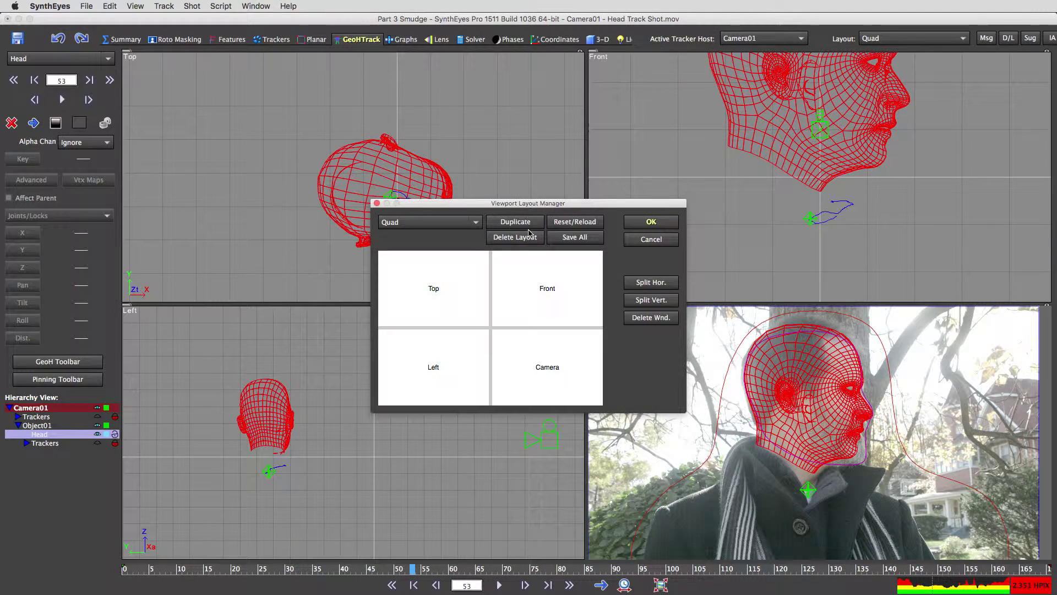
{"action": "left_click", "coordinate": [476, 223]}
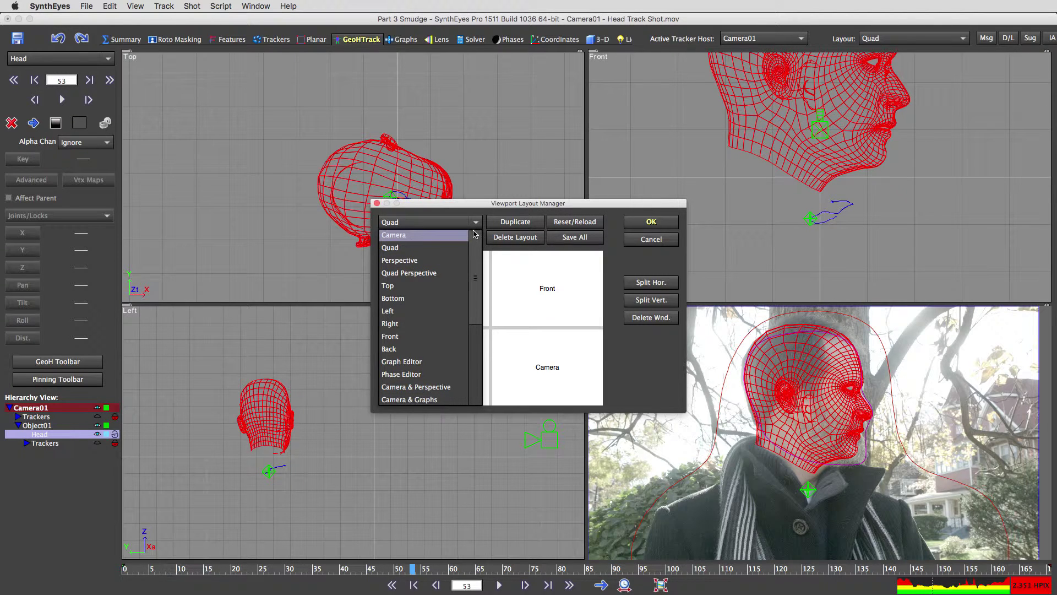
{"action": "scroll", "coordinate": [418, 330], "scroll_direction": "down", "scroll_amount": 5}
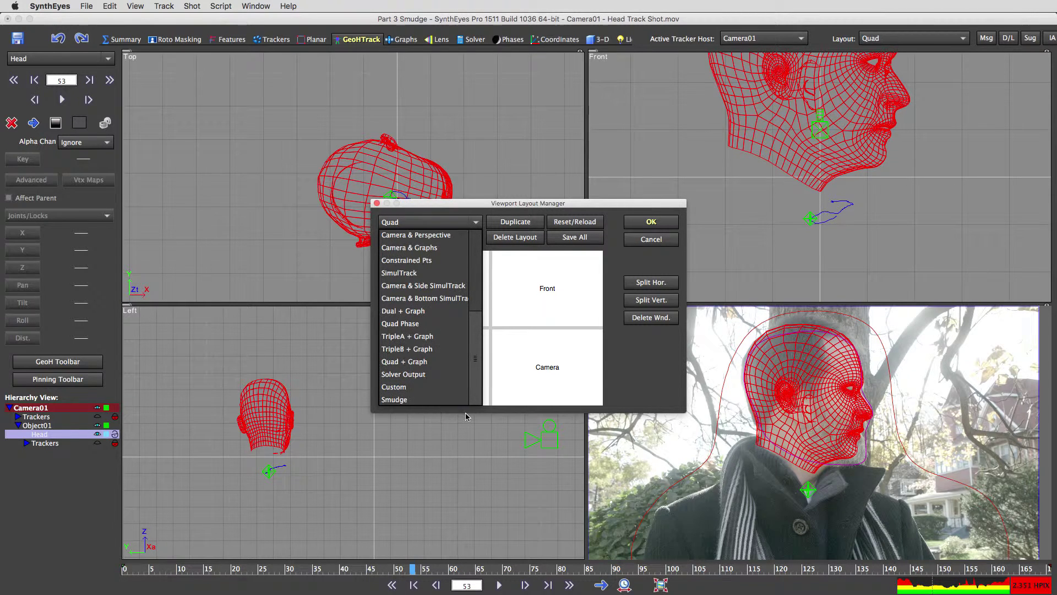
{"action": "left_click", "coordinate": [412, 400]}
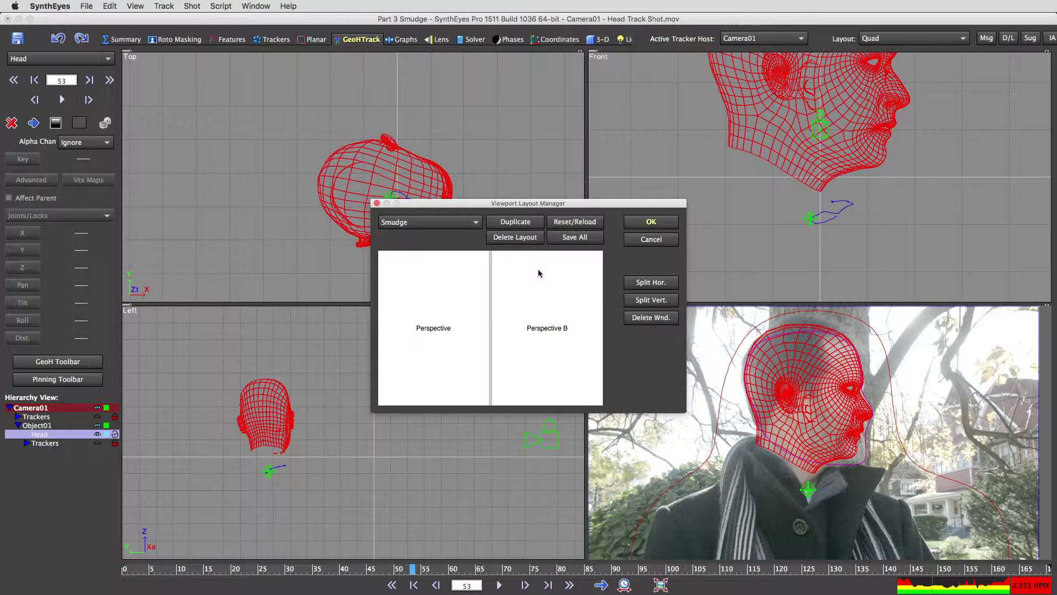
{"action": "left_click", "coordinate": [515, 238]}
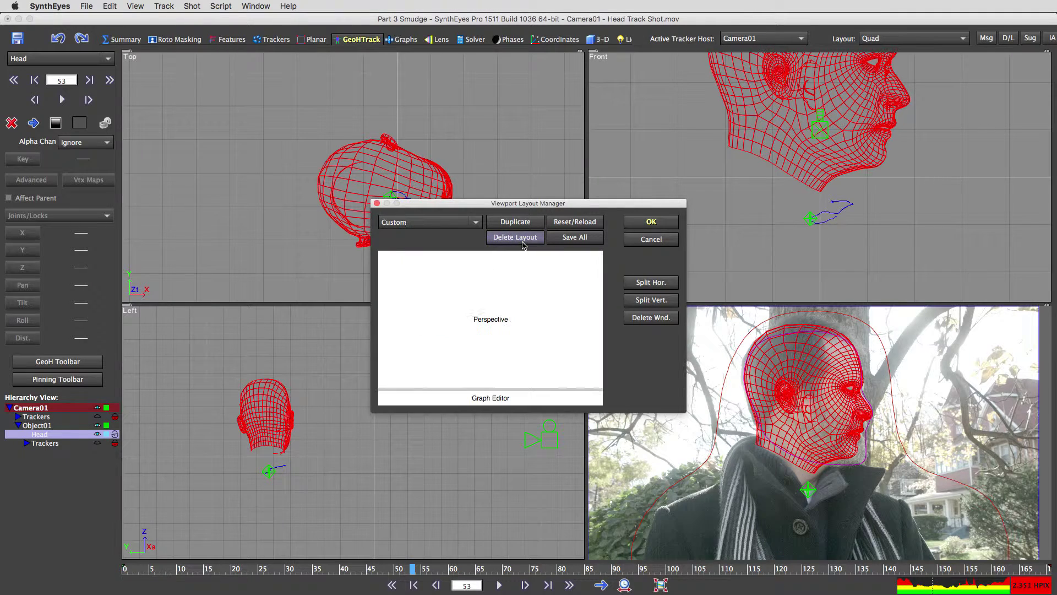
Duplicate the Perspective layout under the name Smudge
{"action": "left_click", "coordinate": [471, 223]}
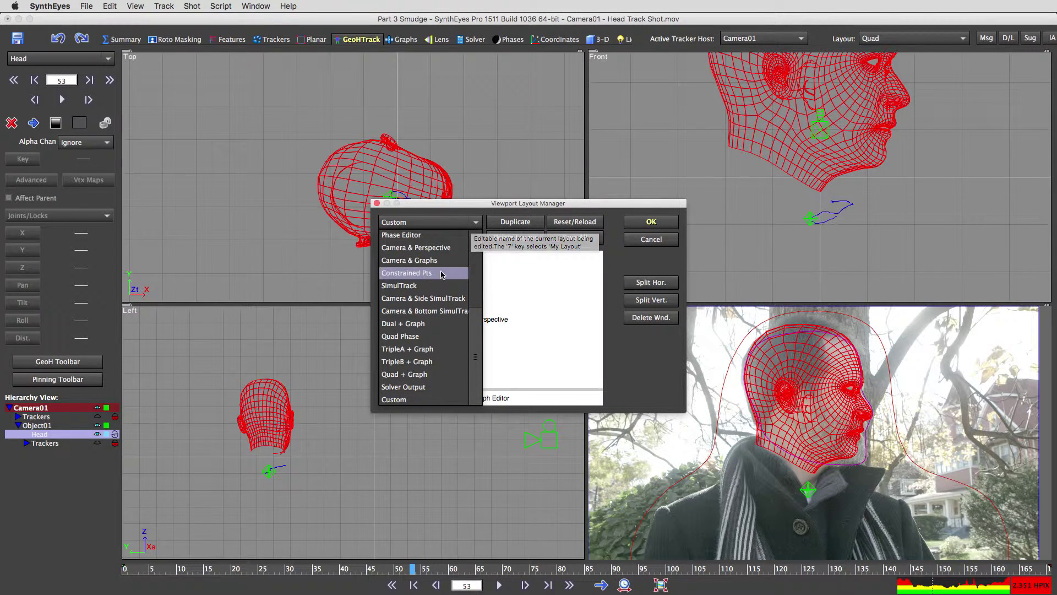
{"action": "scroll", "coordinate": [417, 298], "scroll_direction": "up", "scroll_amount": 4}
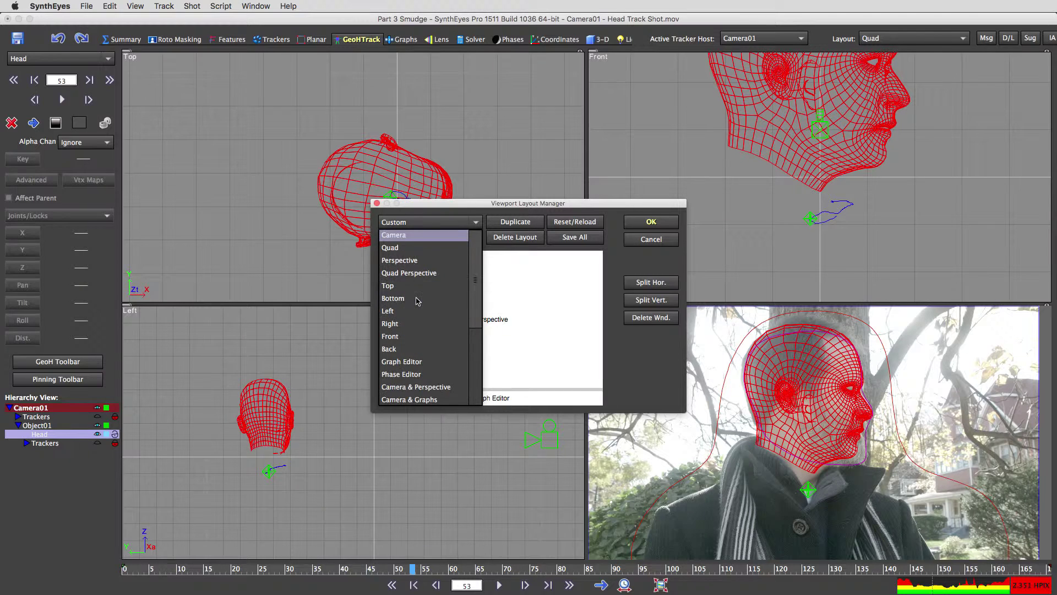
{"action": "left_click", "coordinate": [411, 261]}
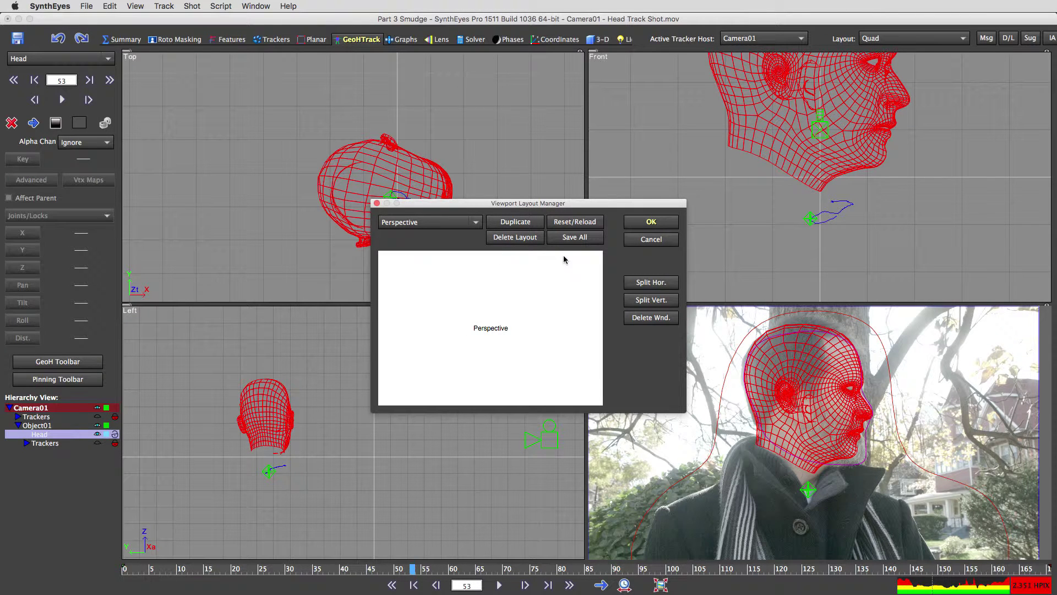
{"action": "left_click", "coordinate": [515, 221]}
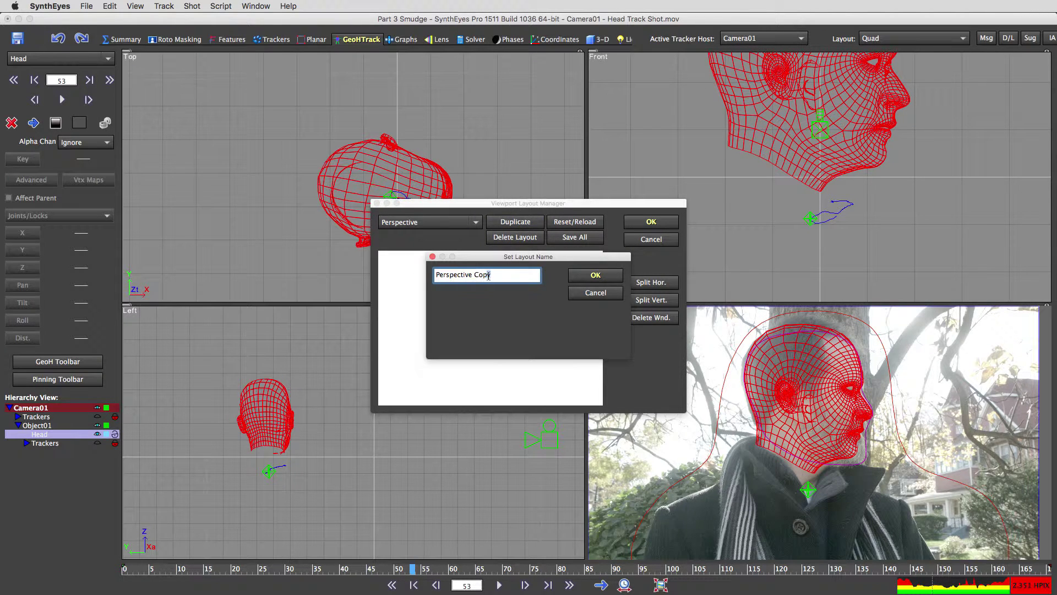
{"action": "type", "text": "Smudge"}
{"action": "key", "text": "Return"}
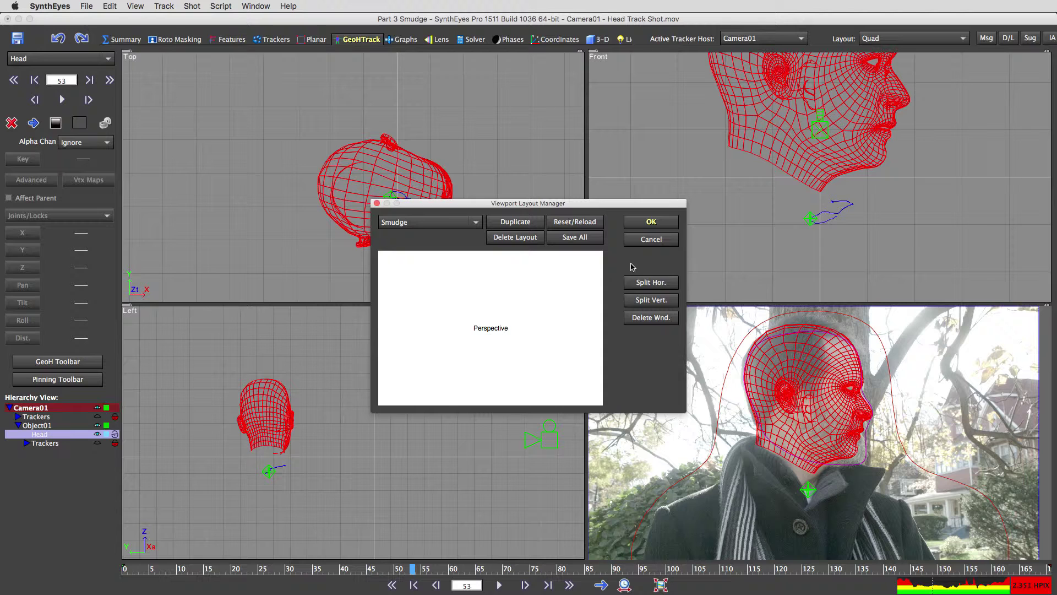
Split the Smudge layout horizontally into two viewports and set the new Front viewport to Perspective B
{"action": "left_click", "coordinate": [660, 285]}
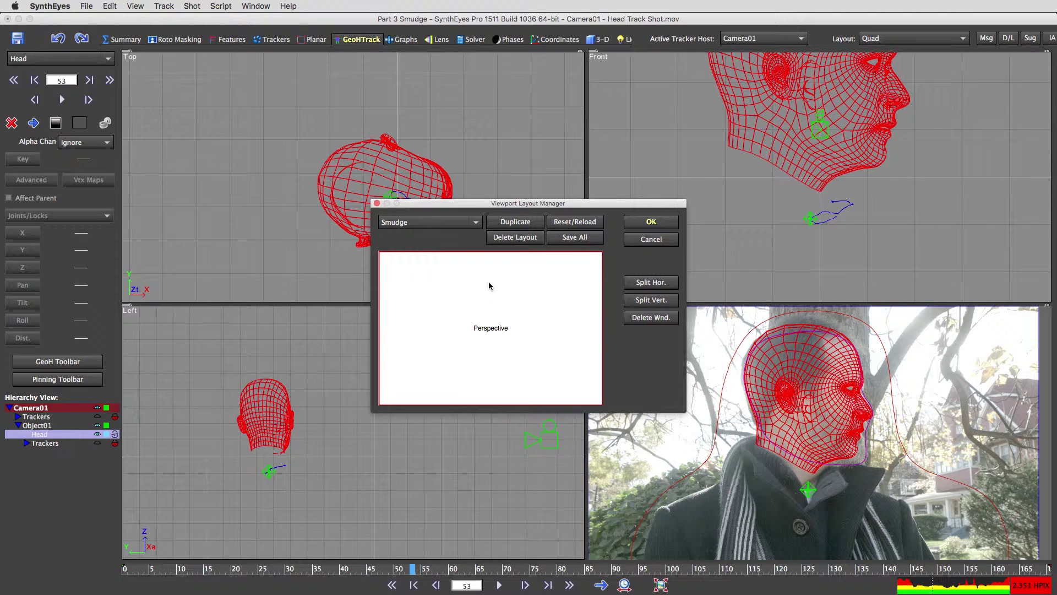
{"action": "left_click", "coordinate": [649, 284]}
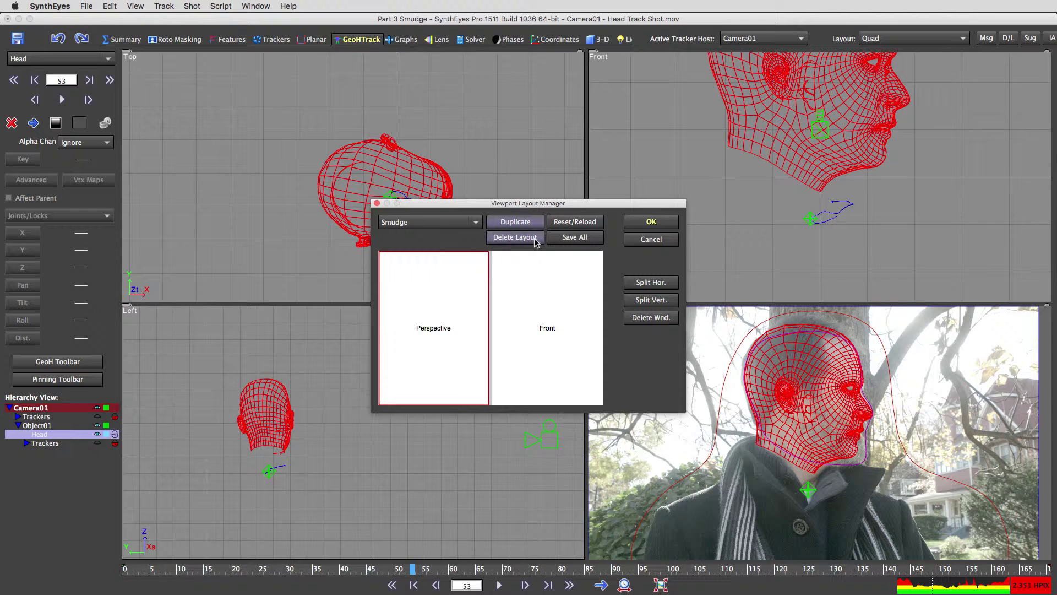
{"action": "left_click", "coordinate": [541, 339]}
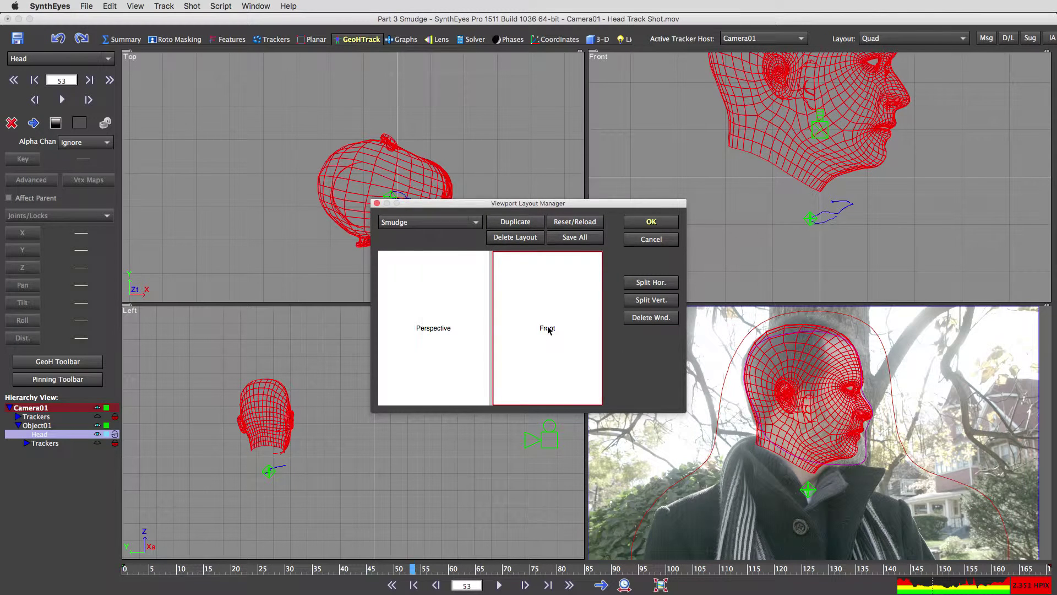
{"action": "double_click", "coordinate": [547, 329]}
{"action": "left_click", "coordinate": [503, 252]}
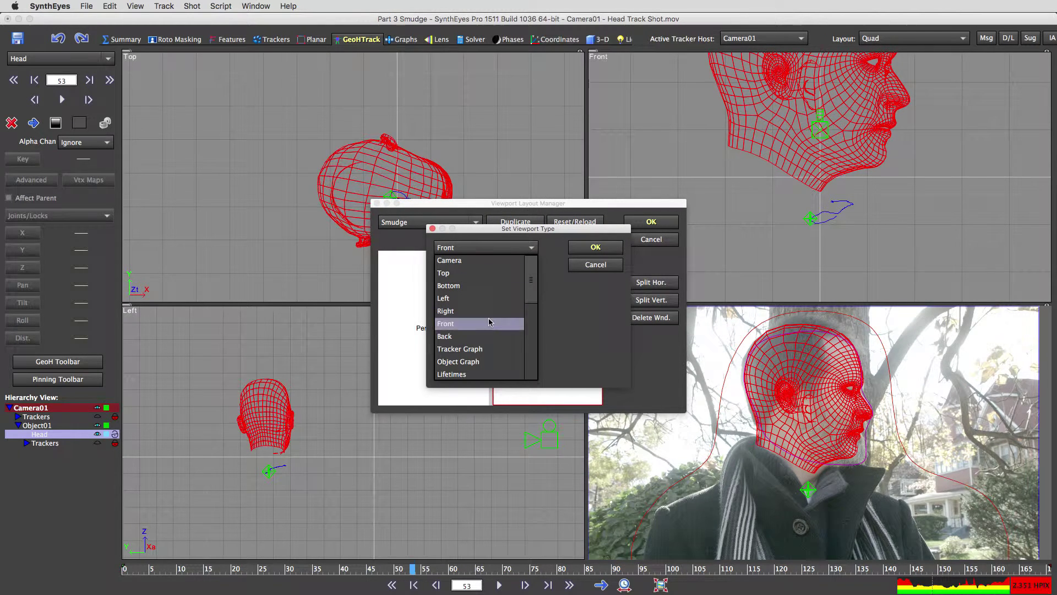
{"action": "scroll", "coordinate": [489, 330], "scroll_direction": "down", "scroll_amount": 5}
{"action": "left_click", "coordinate": [471, 304]}
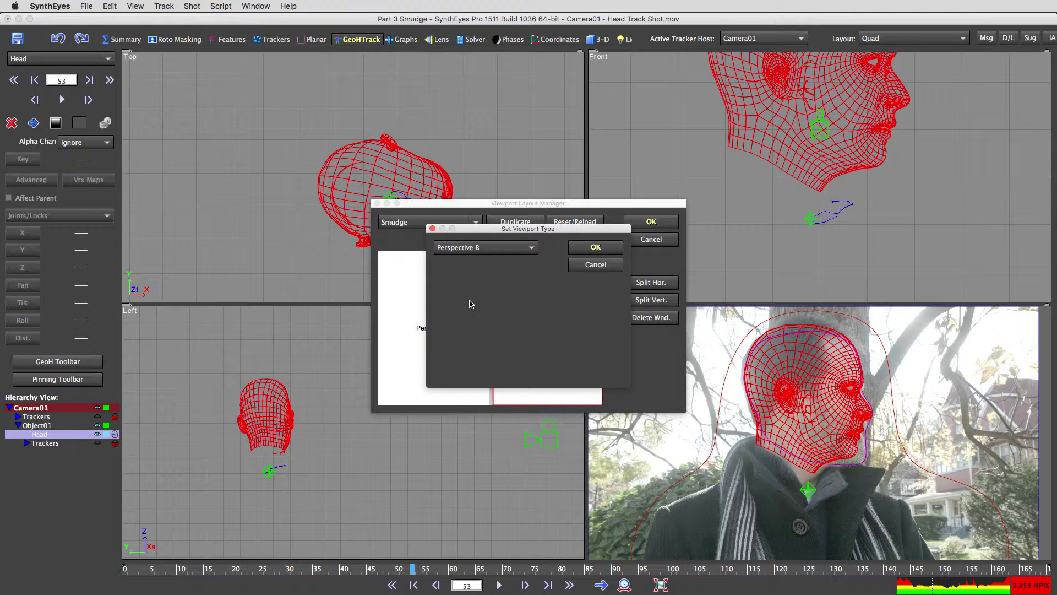
{"action": "left_click", "coordinate": [595, 246]}
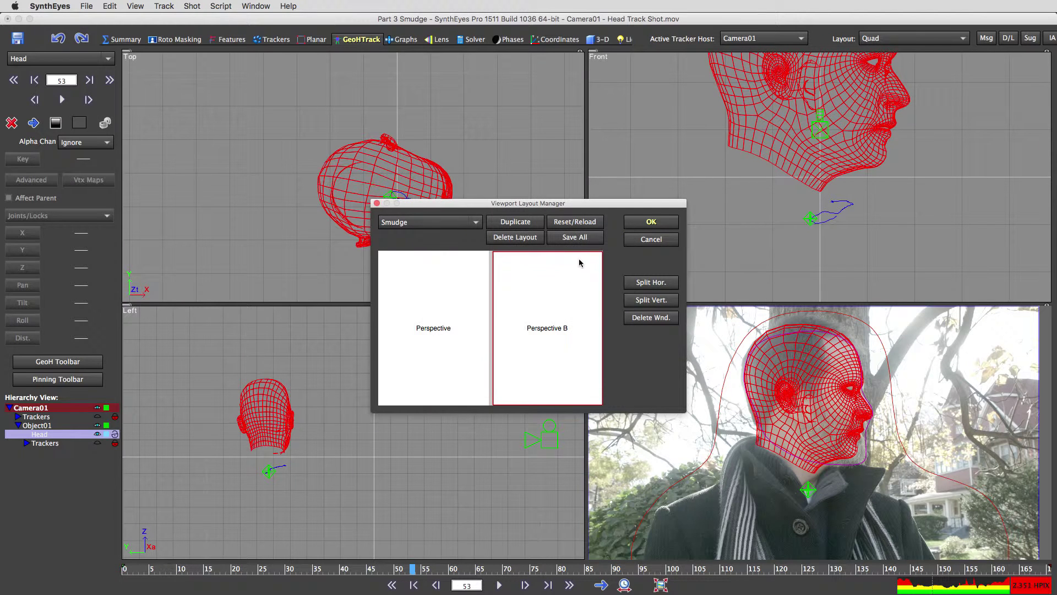
Save all viewport layouts for future runs and apply the Smudge layout
{"action": "left_click", "coordinate": [576, 238]}
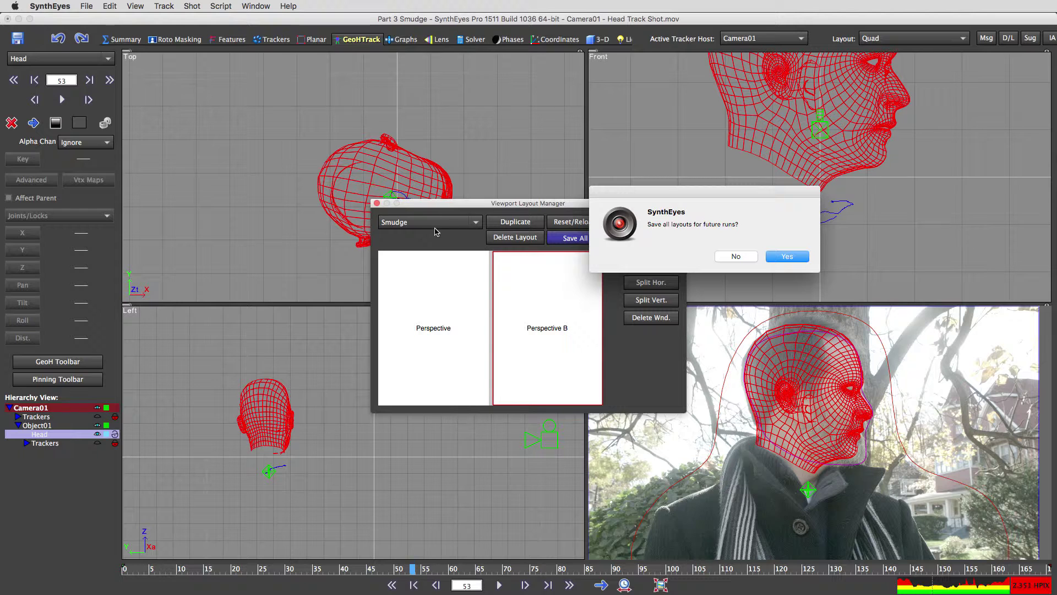
{"action": "left_click", "coordinate": [778, 259]}
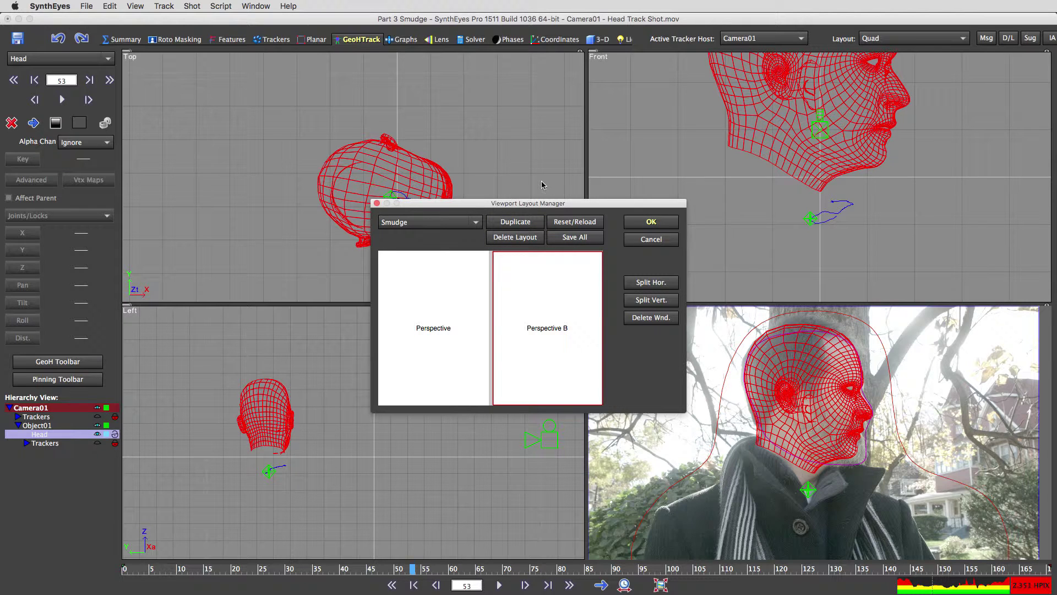
{"action": "left_click", "coordinate": [651, 222]}
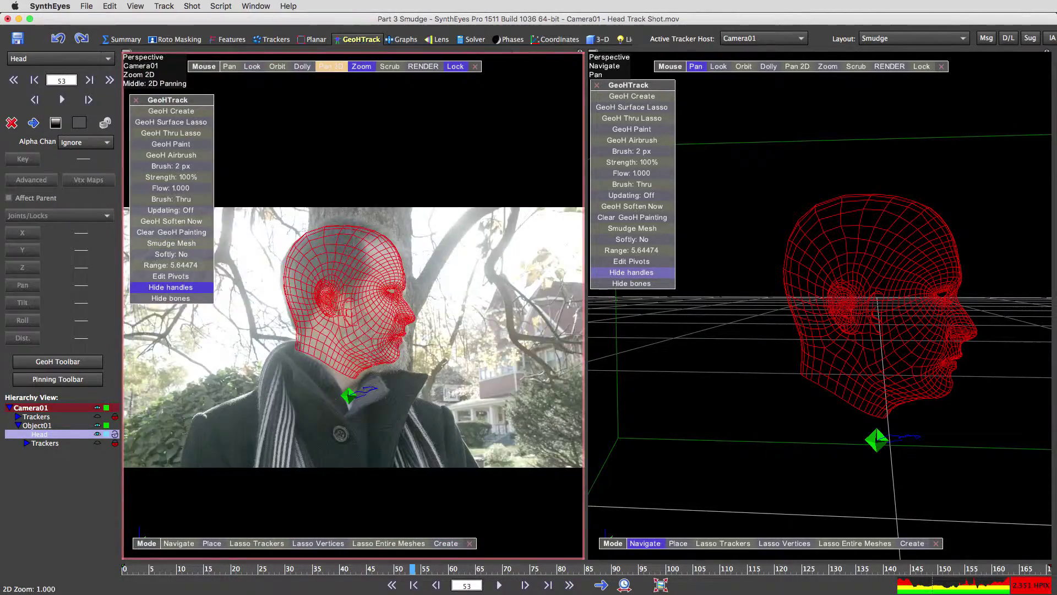
Turn off Smudge Mesh in the camera perspective and unhide the transform handles in both perspective views
{"action": "left_click_drag", "start_coordinate": [154, 103], "coordinate": [157, 145]}
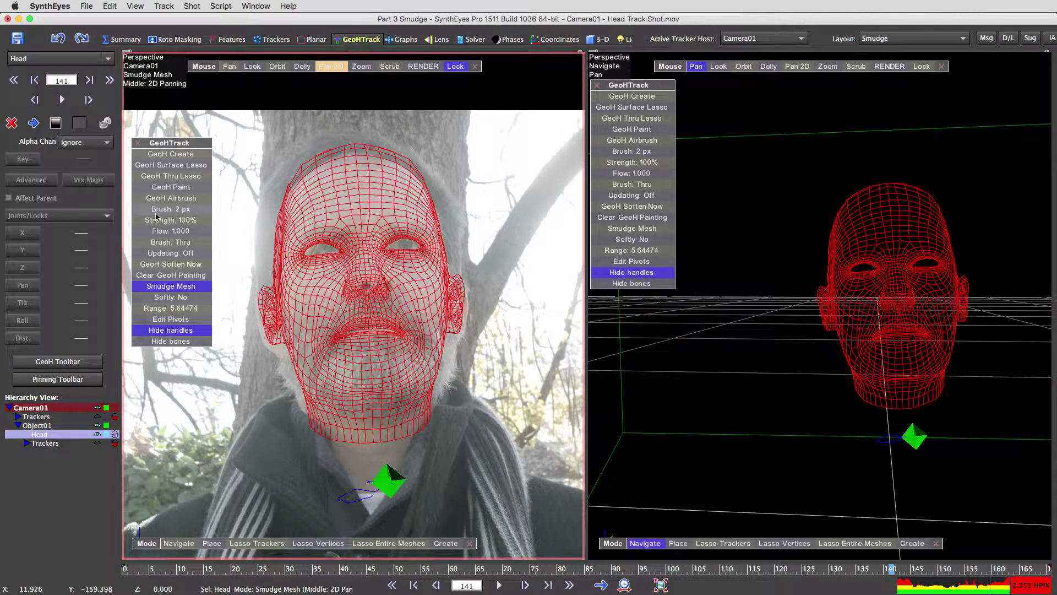
{"action": "left_click", "coordinate": [170, 286]}
{"action": "left_click", "coordinate": [170, 330]}
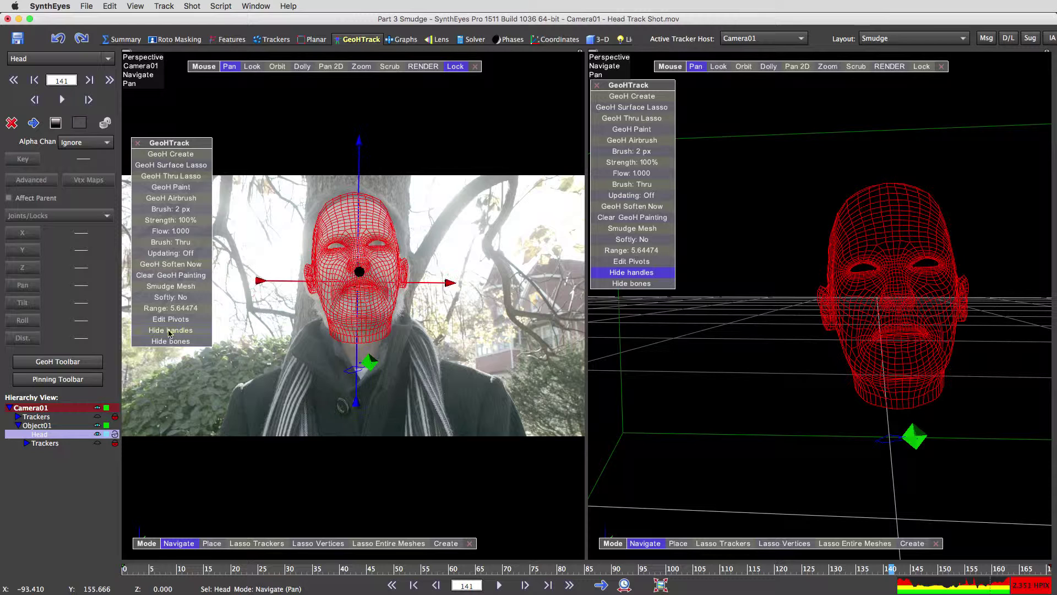
{"action": "left_click", "coordinate": [606, 273]}
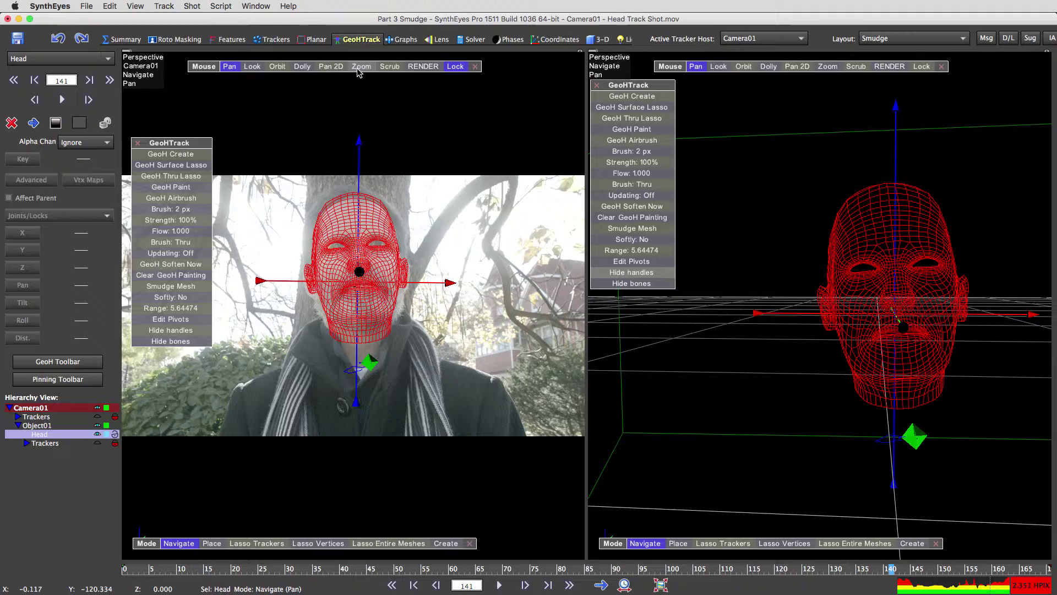
Adjust the Head mesh's alignment to the footage at frame 143 using its axis handles in the camera view
{"action": "left_click_drag", "start_coordinate": [359, 69], "coordinate": [413, 68]}
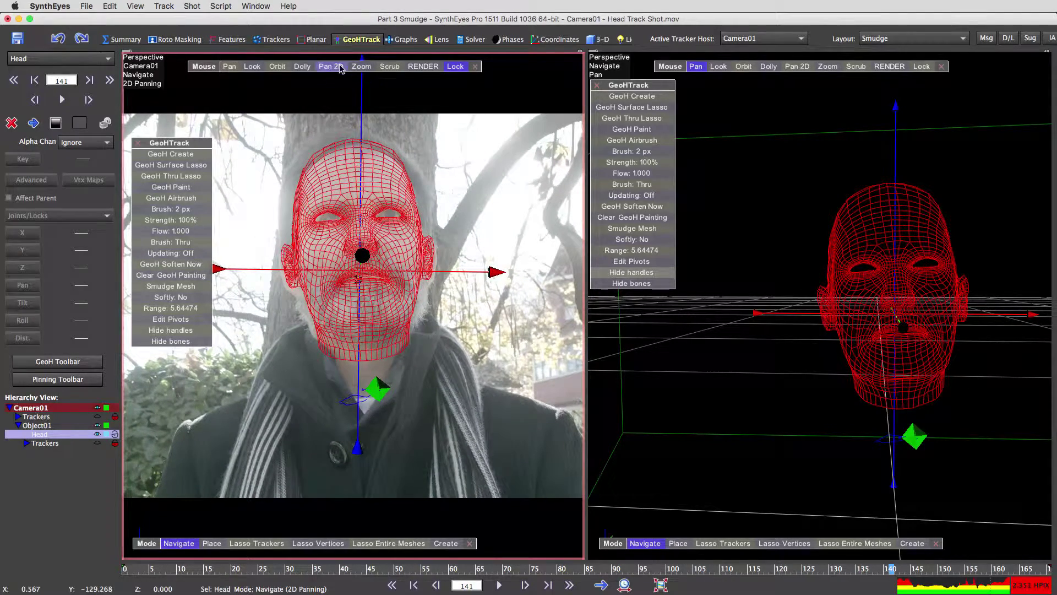
{"action": "mouse_move", "coordinate": [356, 96]}
{"action": "left_mouse_down"}
{"action": "mouse_move", "coordinate": [351, 142]}
{"action": "mouse_move", "coordinate": [361, 104]}
{"action": "left_mouse_up"}
{"action": "mouse_move", "coordinate": [889, 569]}
{"action": "left_mouse_down"}
{"action": "mouse_move", "coordinate": [855, 567]}
{"action": "mouse_move", "coordinate": [942, 579]}
{"action": "mouse_move", "coordinate": [904, 583]}
{"action": "left_mouse_up"}
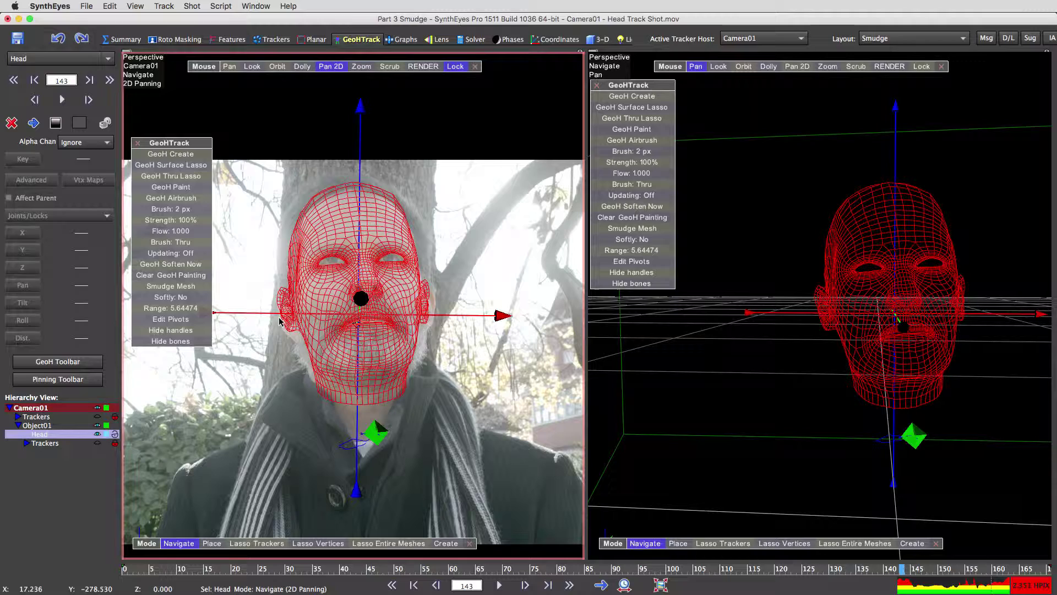
{"action": "left_click_drag", "start_coordinate": [502, 315], "coordinate": [504, 317]}
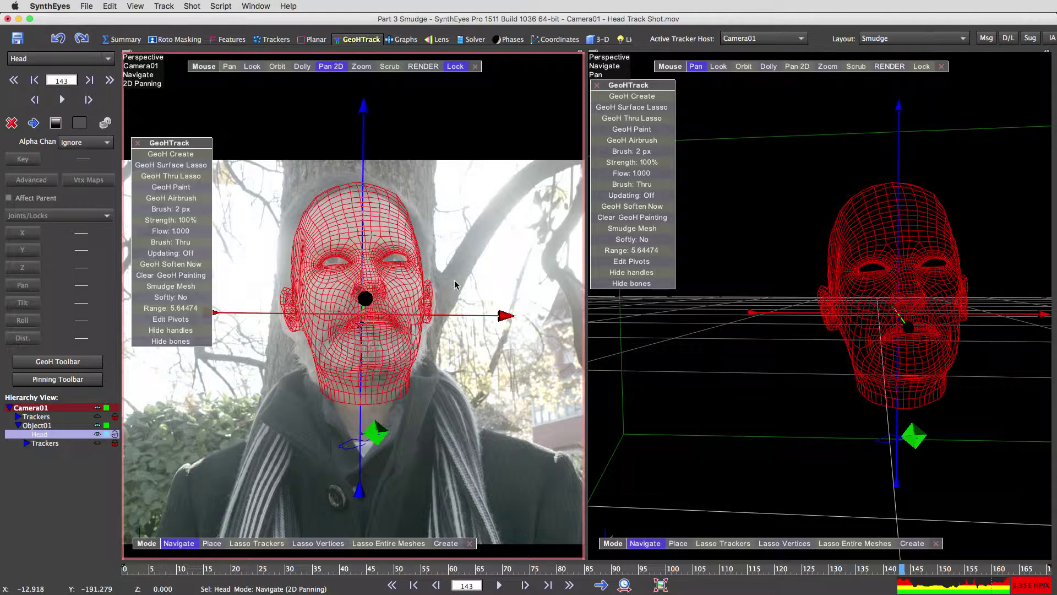
{"action": "left_click_drag", "start_coordinate": [364, 109], "coordinate": [364, 117], "text": "ctrl"}
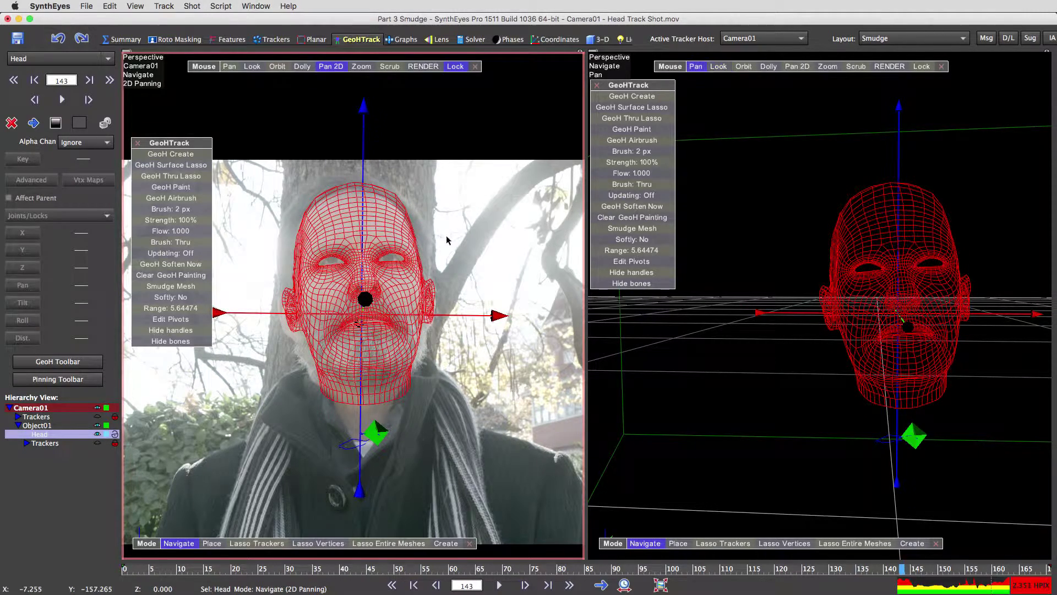
{"action": "left_click_drag", "start_coordinate": [496, 315], "coordinate": [495, 319]}
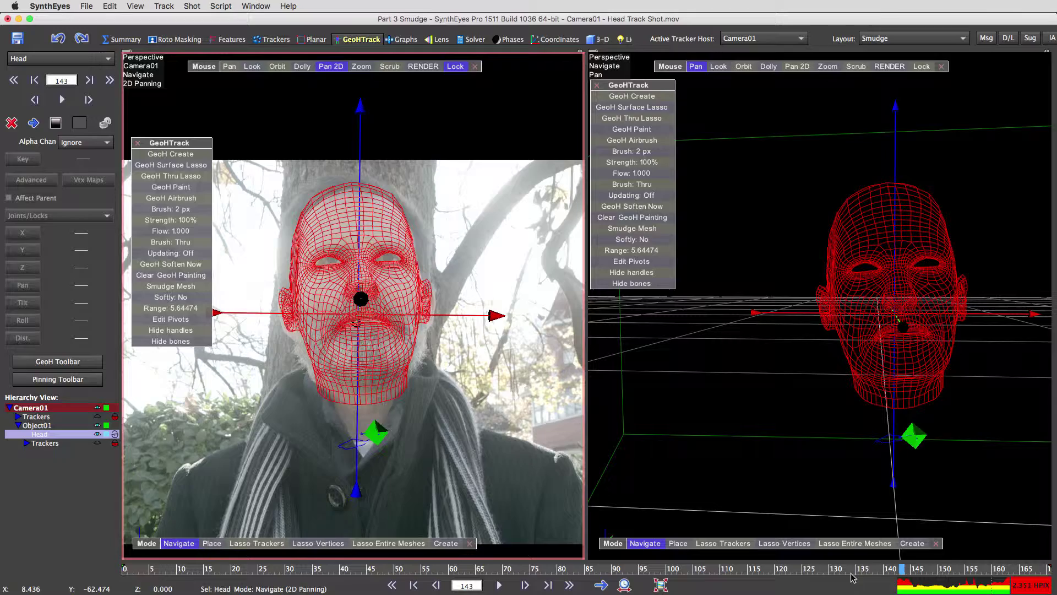
Go to frame 119, hide the handles in the camera view and activate Smudge Mesh with Softly set to No
{"action": "left_click_drag", "start_coordinate": [893, 570], "coordinate": [772, 568]}
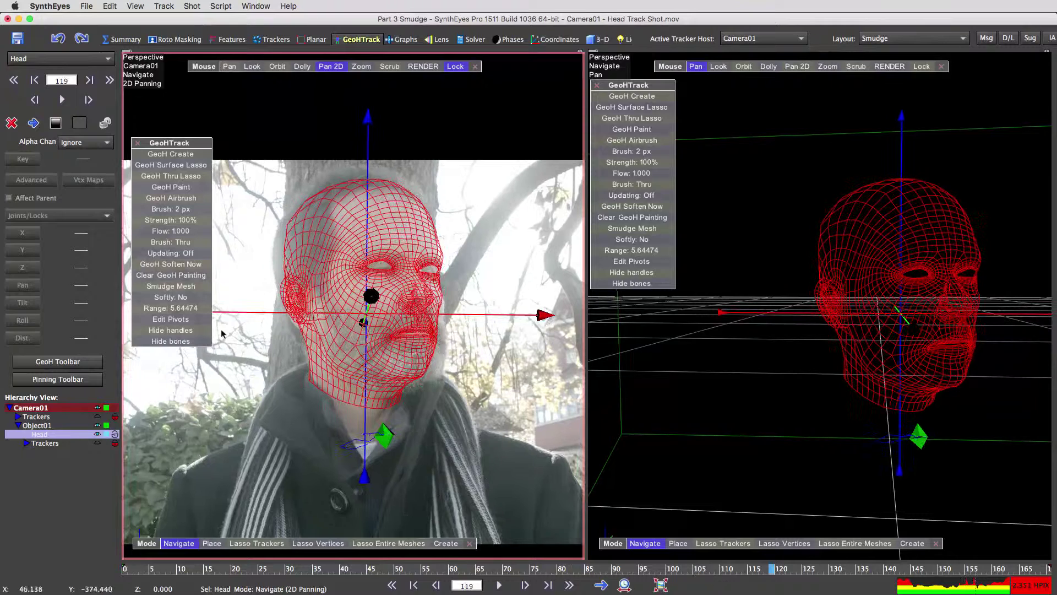
{"action": "left_click", "coordinate": [184, 329]}
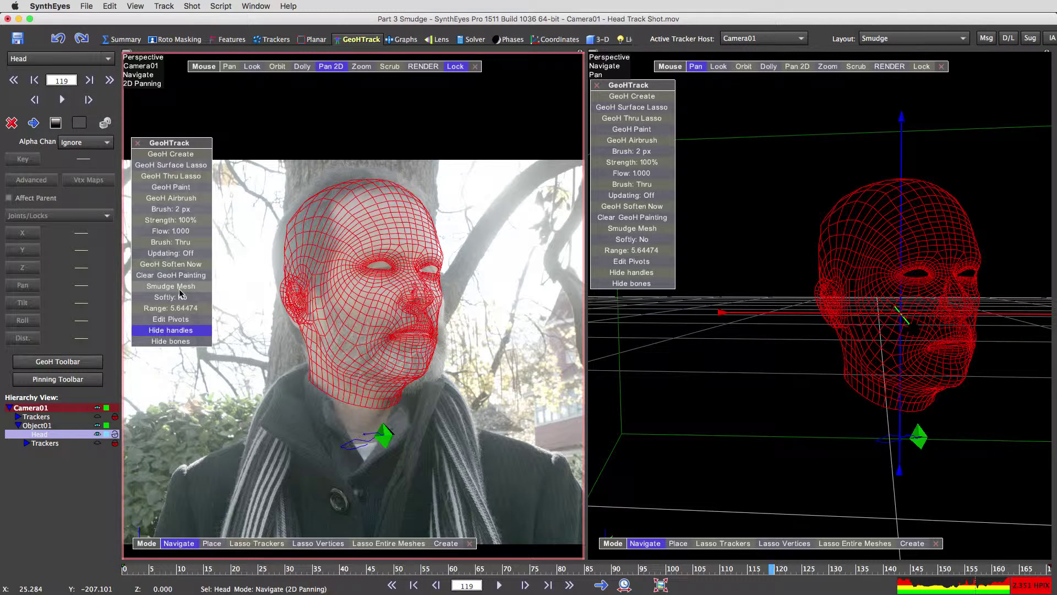
{"action": "left_click", "coordinate": [181, 287]}
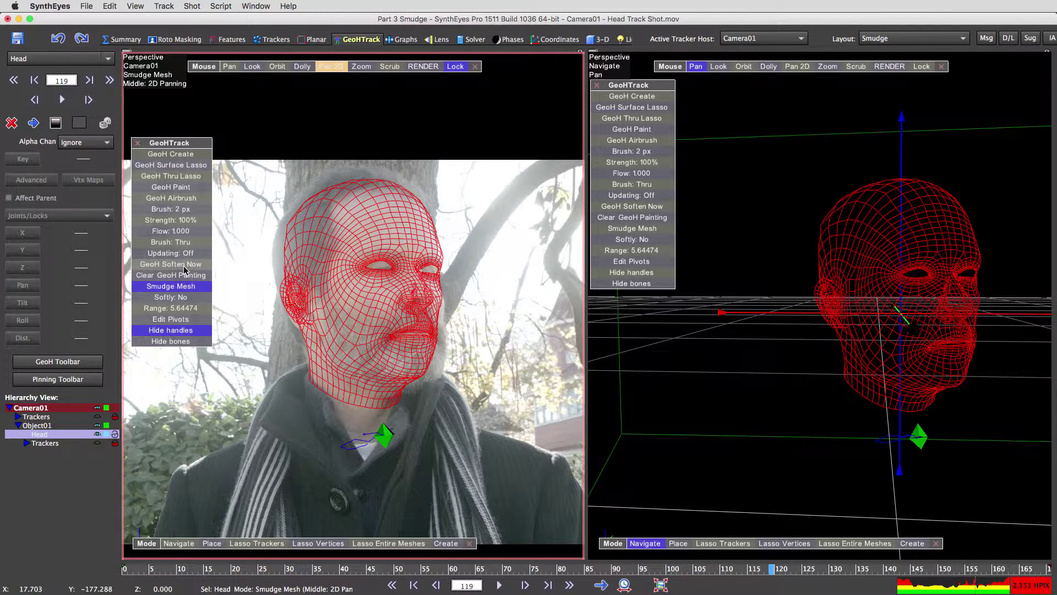
{"action": "left_click", "coordinate": [179, 297]}
{"action": "left_click", "coordinate": [179, 297]}
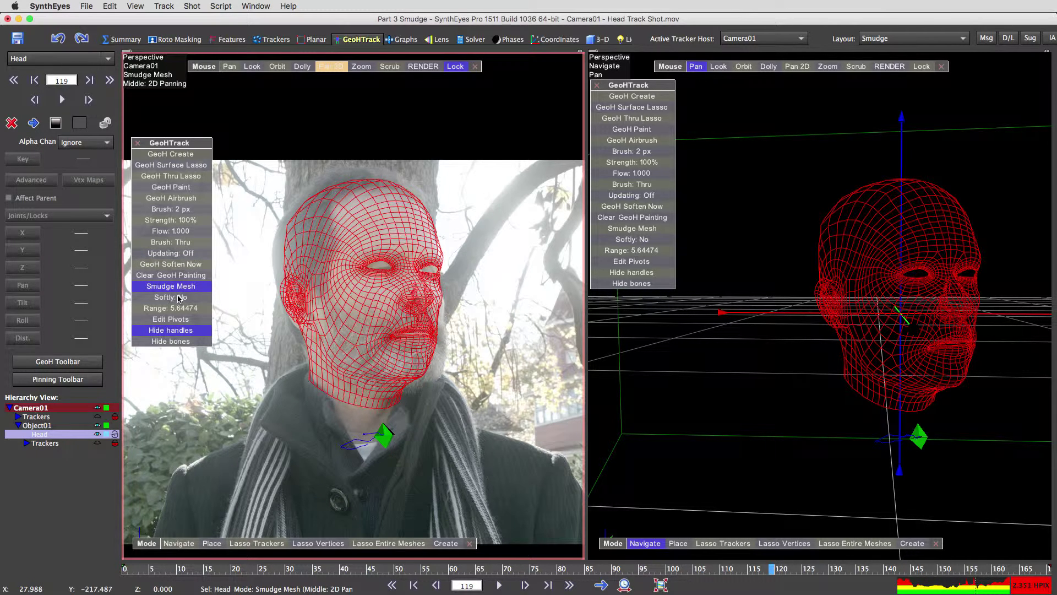
Activate Smudge Mesh in the free perspective view as well and set the brush size to 183 px
{"action": "key", "text": "bracketright"}
{"action": "left_click_drag", "start_coordinate": [181, 210], "coordinate": [681, 250]}
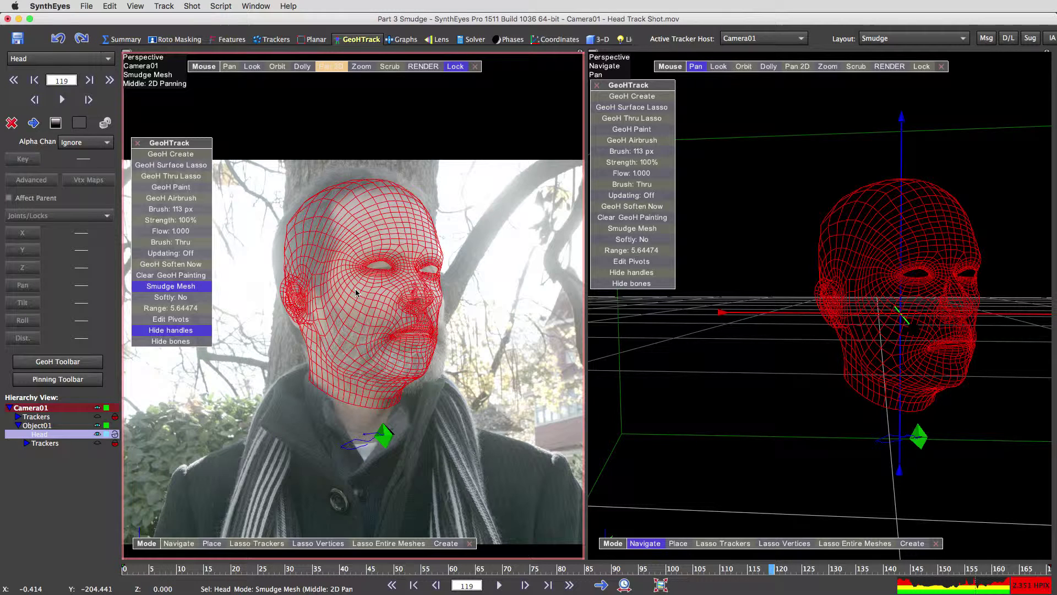
{"action": "scroll", "coordinate": [355, 293], "scroll_direction": "up", "scroll_amount": 4}
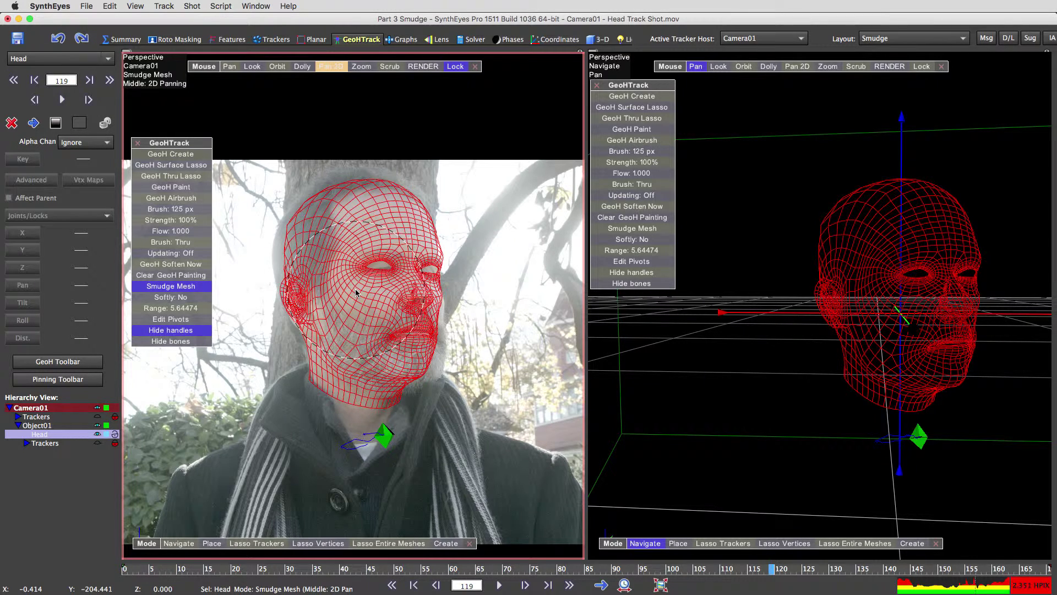
{"action": "scroll", "coordinate": [798, 225], "scroll_direction": "down", "scroll_amount": 1}
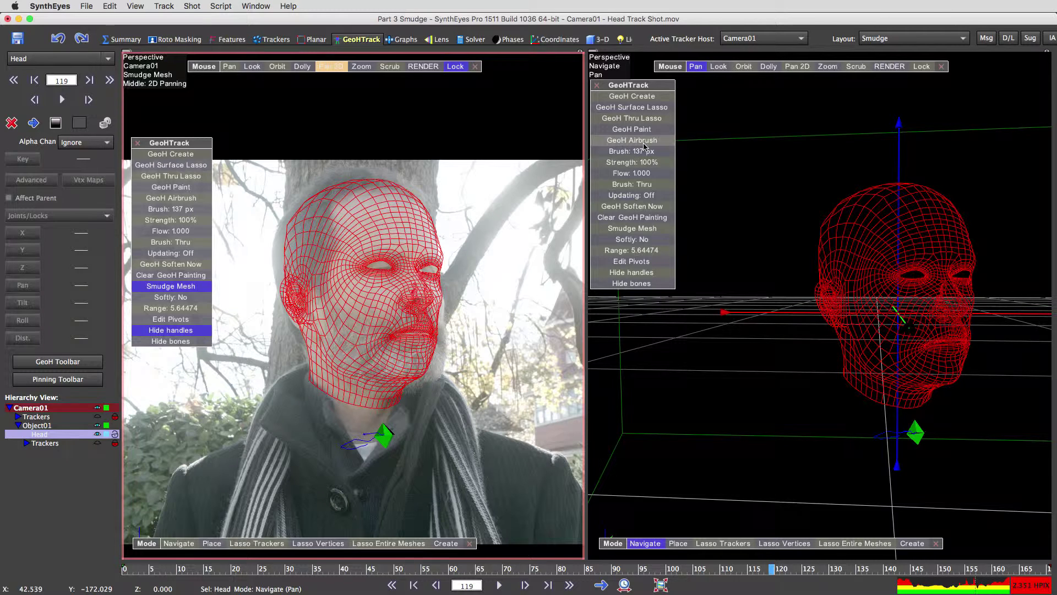
{"action": "left_click", "coordinate": [632, 228]}
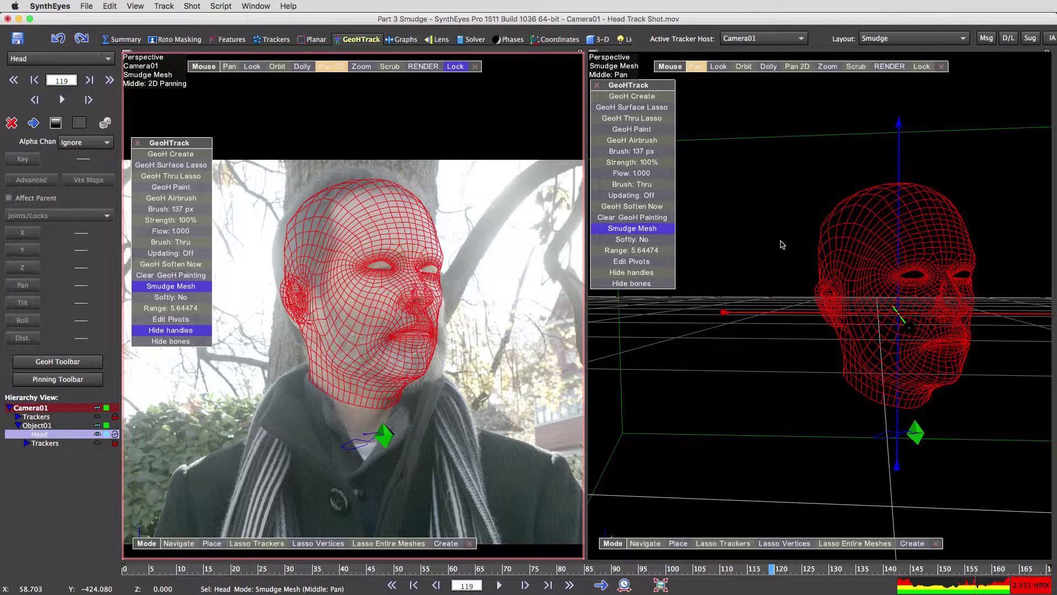
{"action": "scroll", "coordinate": [884, 265], "scroll_direction": "up", "scroll_amount": 3}
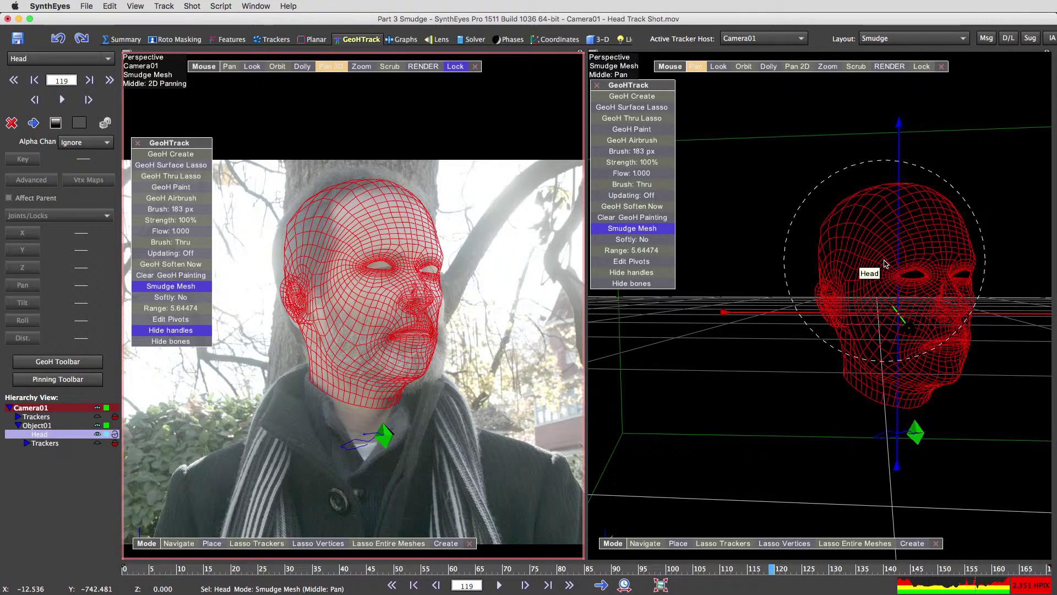
{"action": "scroll", "coordinate": [885, 264], "scroll_direction": "up", "scroll_amount": 3}
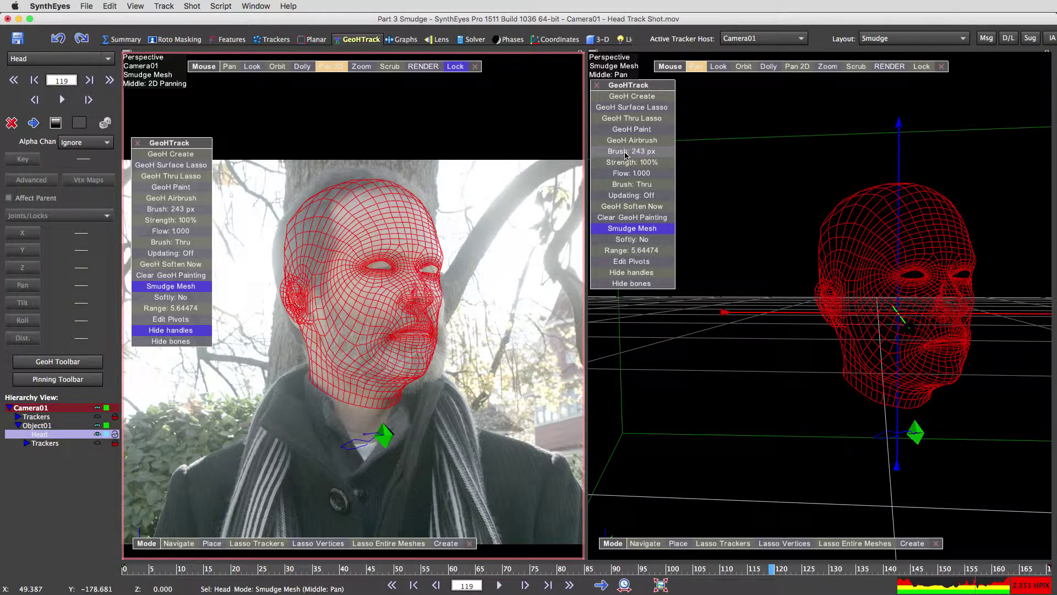
{"action": "scroll", "coordinate": [873, 269], "scroll_direction": "down", "scroll_amount": 1}
{"action": "scroll", "coordinate": [873, 270], "scroll_direction": "down", "scroll_amount": 2}
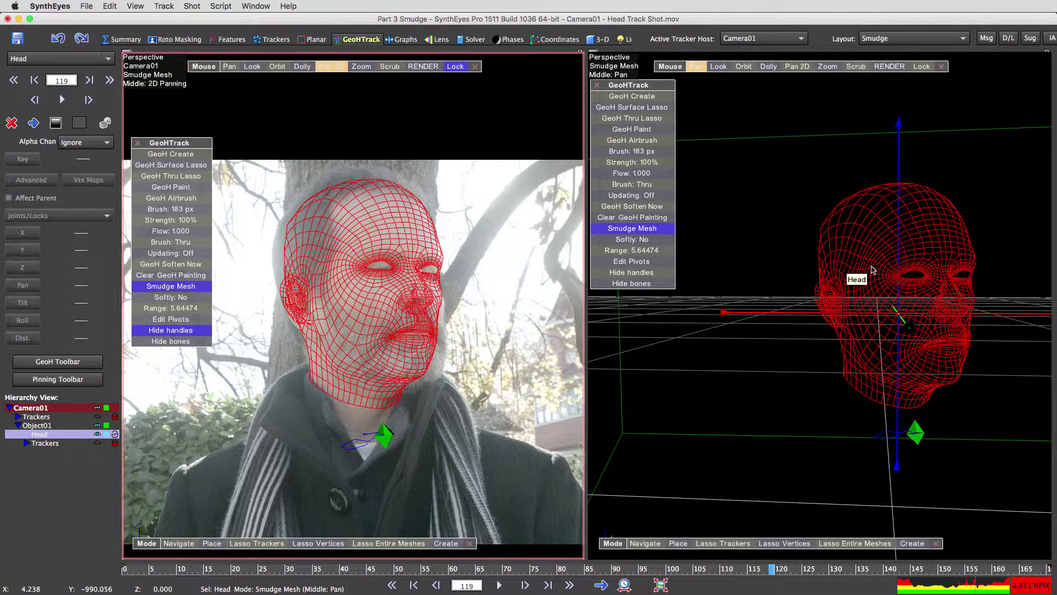
Try Softly set to Yes while adjusting the smudge range to 5.64474, and return Softly to No
{"action": "left_click", "coordinate": [645, 241]}
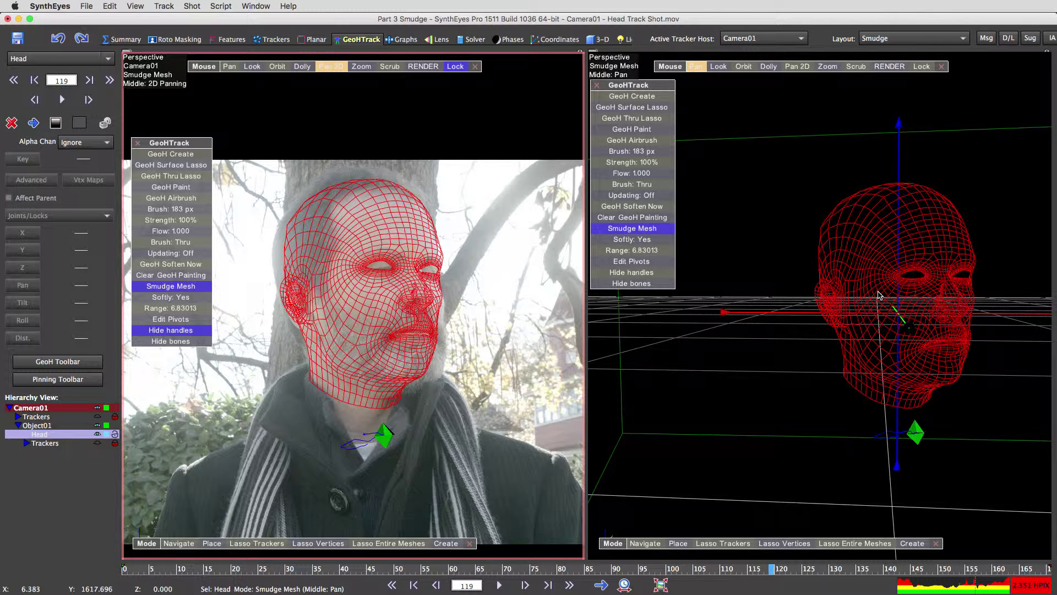
{"action": "scroll", "coordinate": [879, 291], "scroll_direction": "down", "scroll_amount": 2}
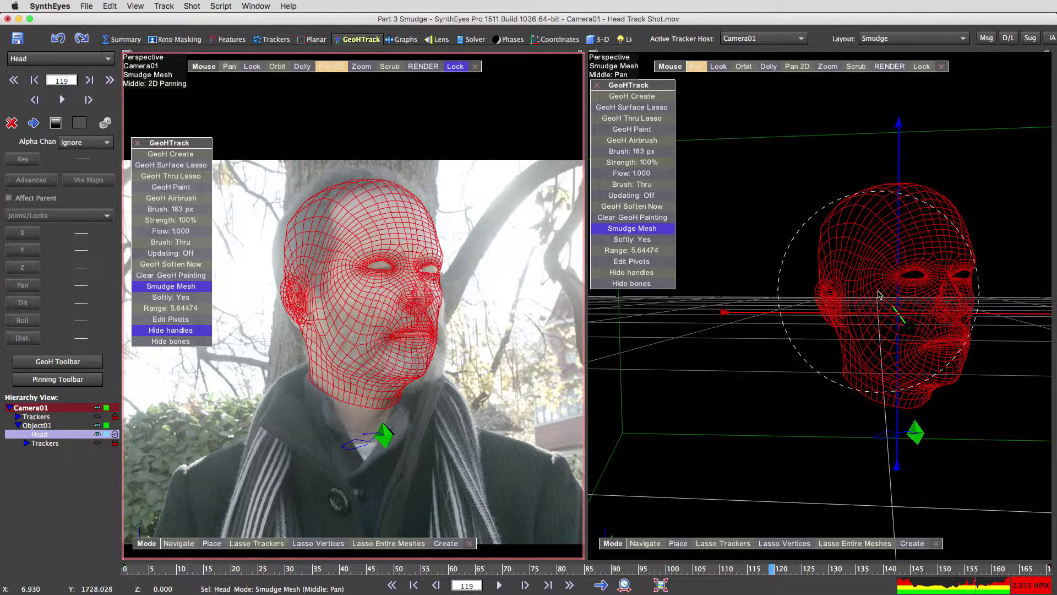
{"action": "left_click", "coordinate": [659, 239]}
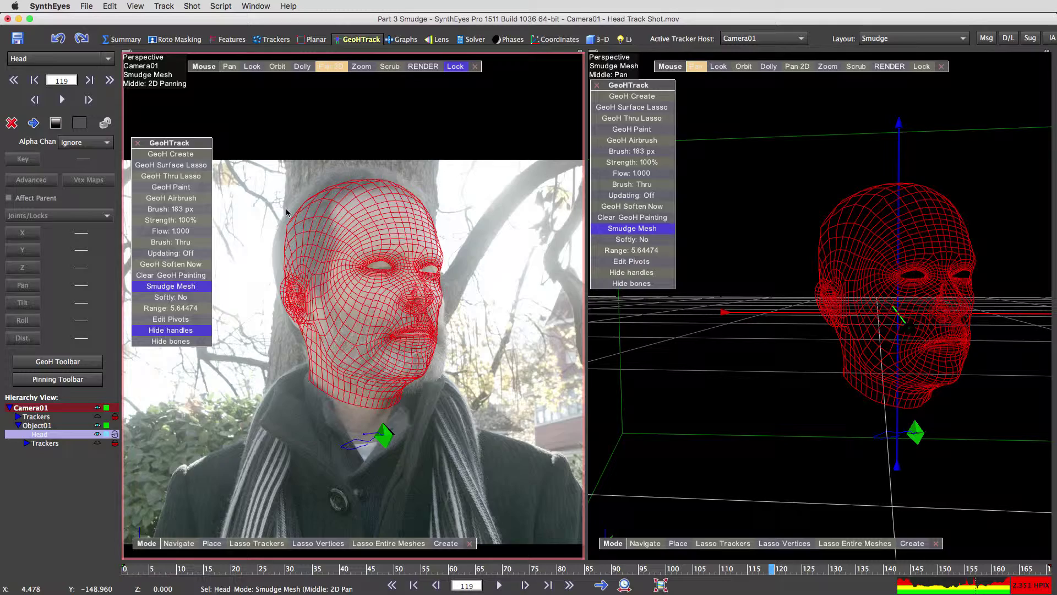
Try smudging the back of the Head mesh outward with the Thru brush and with the Surface brush, undoing each stroke
{"action": "mouse_move", "coordinate": [292, 236]}
{"action": "left_mouse_down"}
{"action": "mouse_move", "coordinate": [311, 238]}
{"action": "mouse_move", "coordinate": [237, 231]}
{"action": "mouse_move", "coordinate": [291, 239]}
{"action": "left_mouse_up"}
{"action": "key", "text": "super+z"}
{"action": "left_click", "coordinate": [178, 242]}
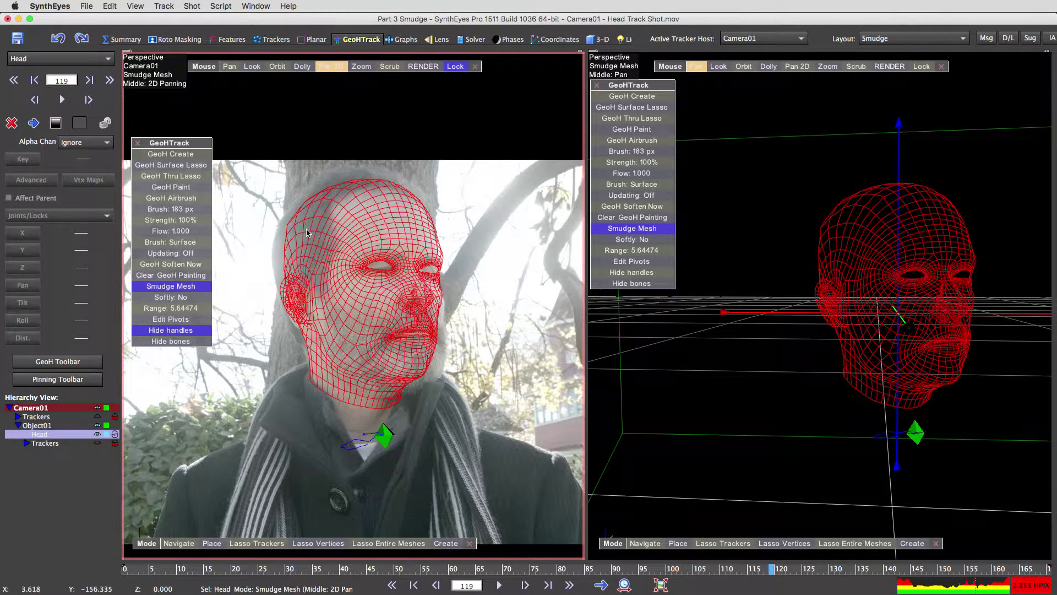
{"action": "left_click_drag", "start_coordinate": [307, 232], "coordinate": [252, 239]}
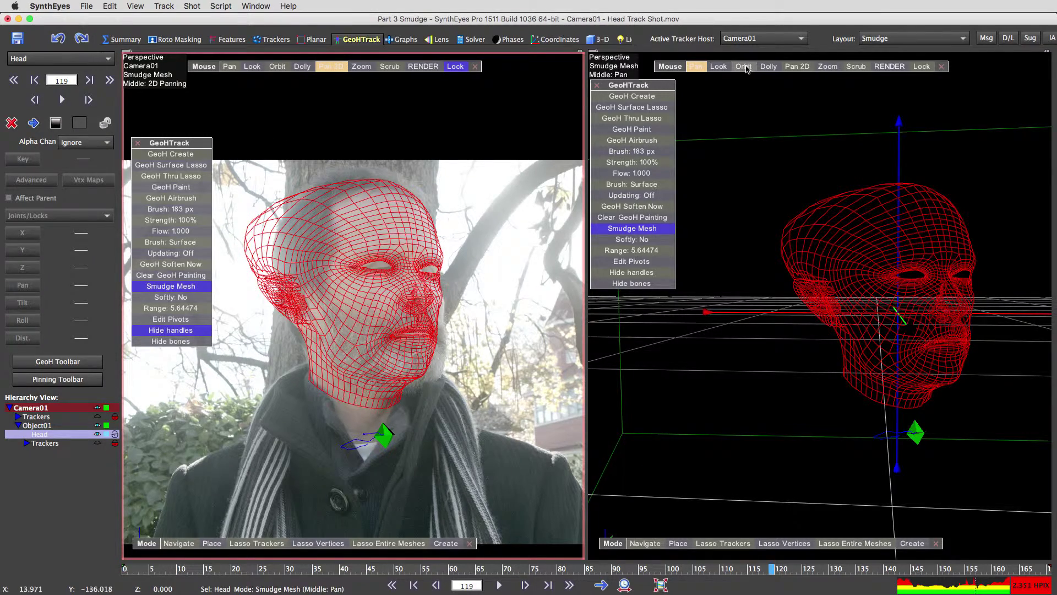
{"action": "mouse_move", "coordinate": [743, 66]}
{"action": "left_mouse_down"}
{"action": "mouse_move", "coordinate": [843, 160]}
{"action": "mouse_move", "coordinate": [886, 138]}
{"action": "mouse_move", "coordinate": [931, 181]}
{"action": "mouse_move", "coordinate": [903, 210]}
{"action": "mouse_move", "coordinate": [865, 204]}
{"action": "mouse_move", "coordinate": [752, 71]}
{"action": "left_mouse_up"}
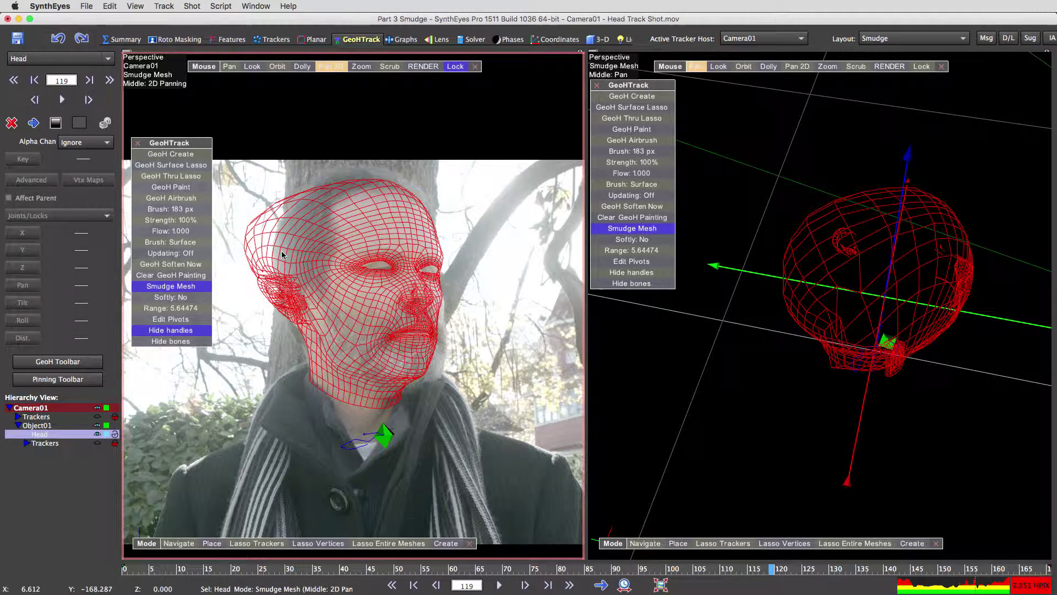
{"action": "key", "text": "super+z"}
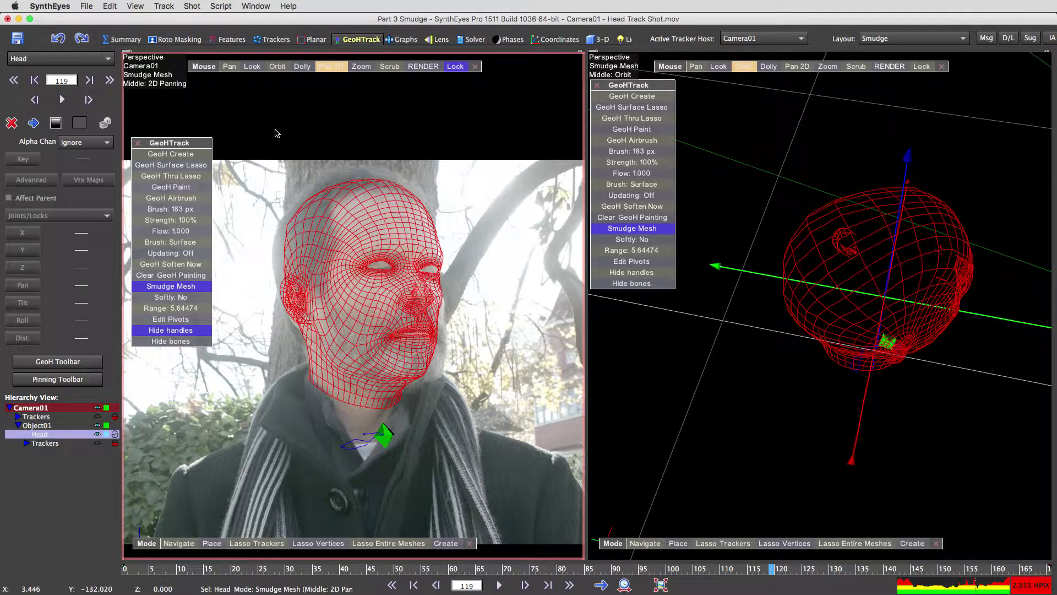
Switch the brush back to Thru, try pulling the back of the head outward and undo the stroke
{"action": "left_click", "coordinate": [177, 241]}
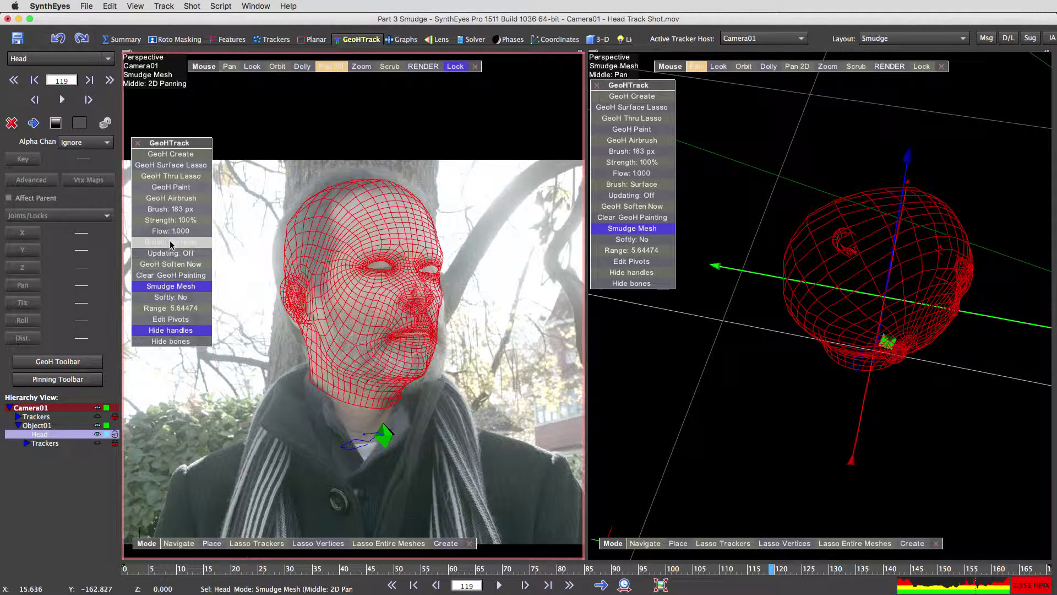
{"action": "left_click_drag", "start_coordinate": [303, 238], "coordinate": [290, 232]}
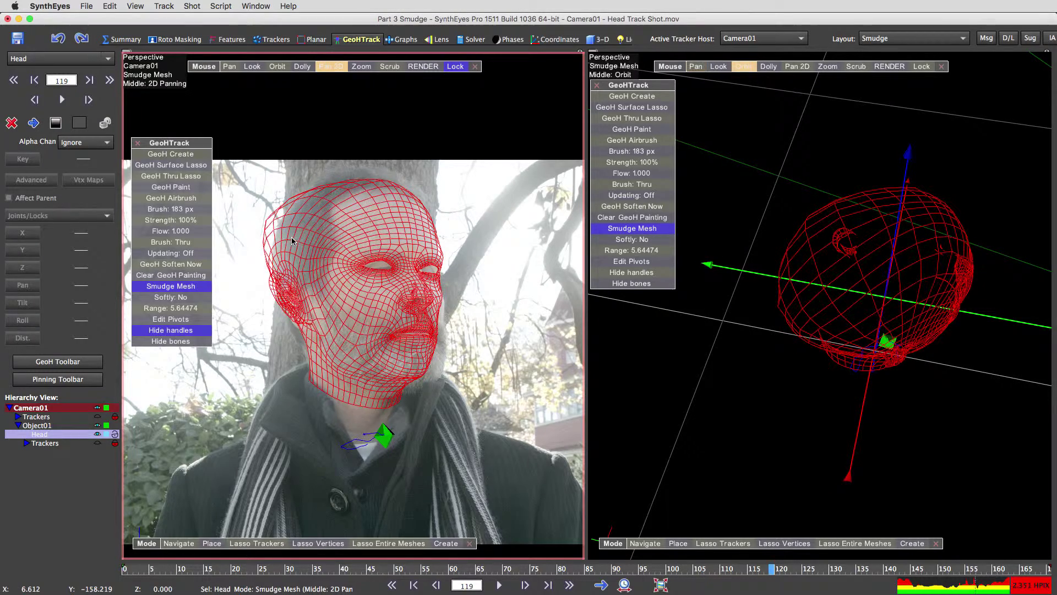
{"action": "key", "text": "super+z"}
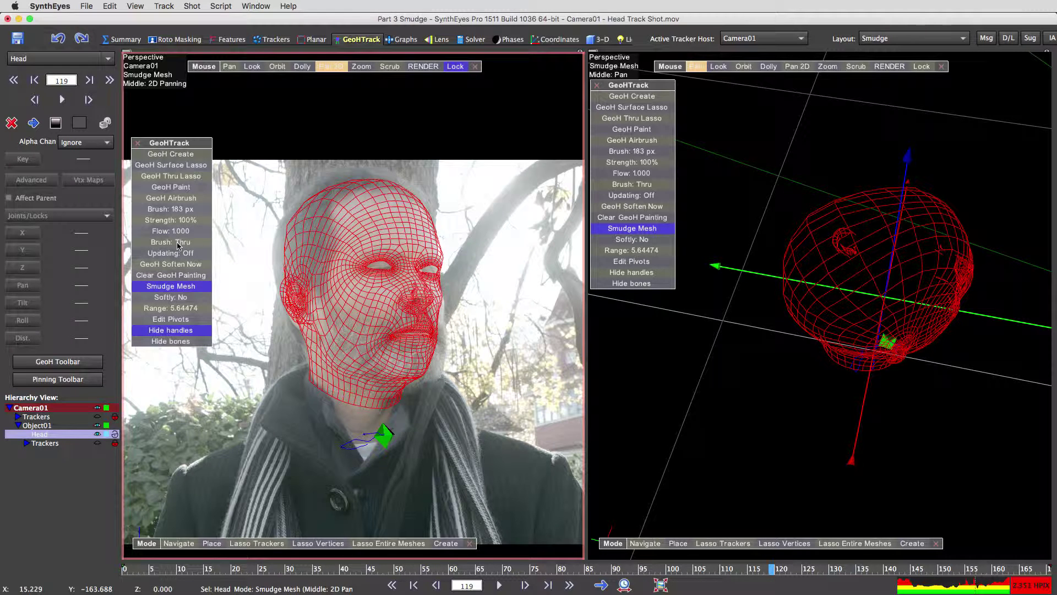
Hide the handles in the free perspective view and orbit it to the head's side profile, leaving Smudge Mesh active there
{"action": "left_click", "coordinate": [631, 272]}
{"action": "left_click", "coordinate": [744, 66]}
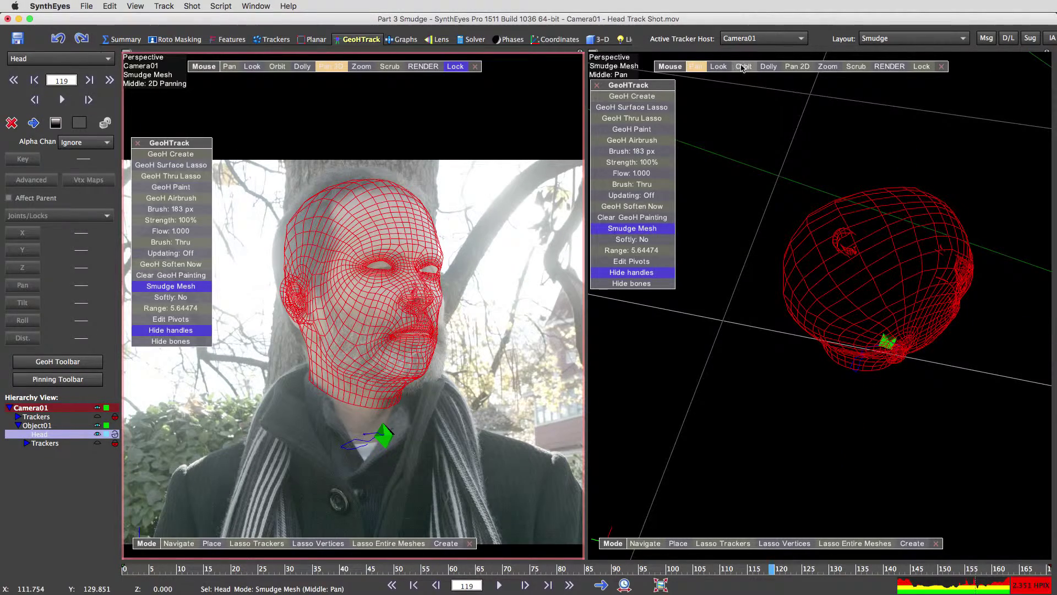
{"action": "left_click_drag", "start_coordinate": [771, 166], "coordinate": [738, 132]}
{"action": "left_click_drag", "start_coordinate": [826, 204], "coordinate": [893, 204]}
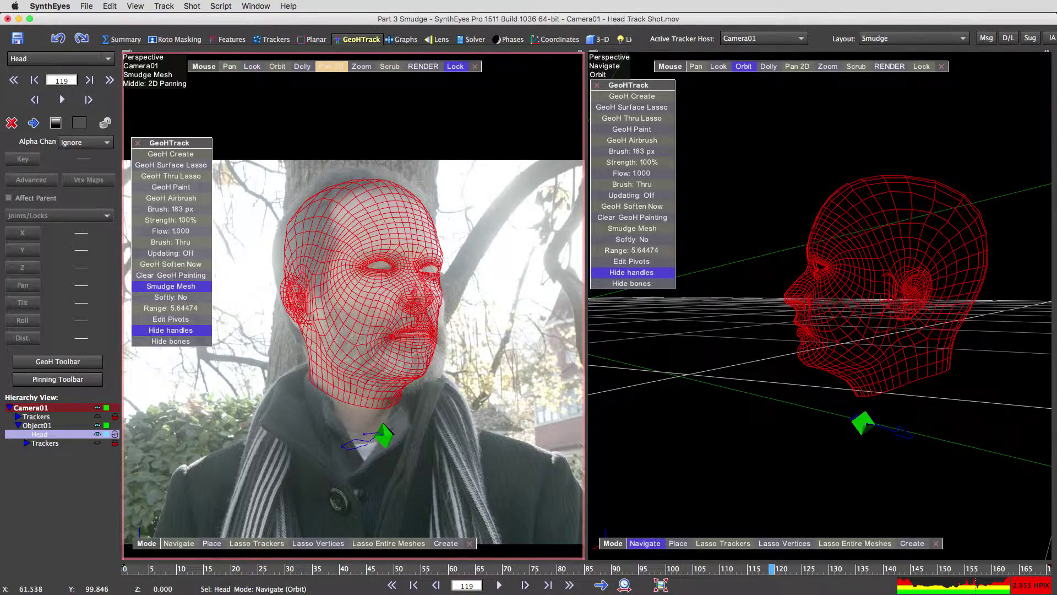
{"action": "left_click", "coordinate": [631, 228]}
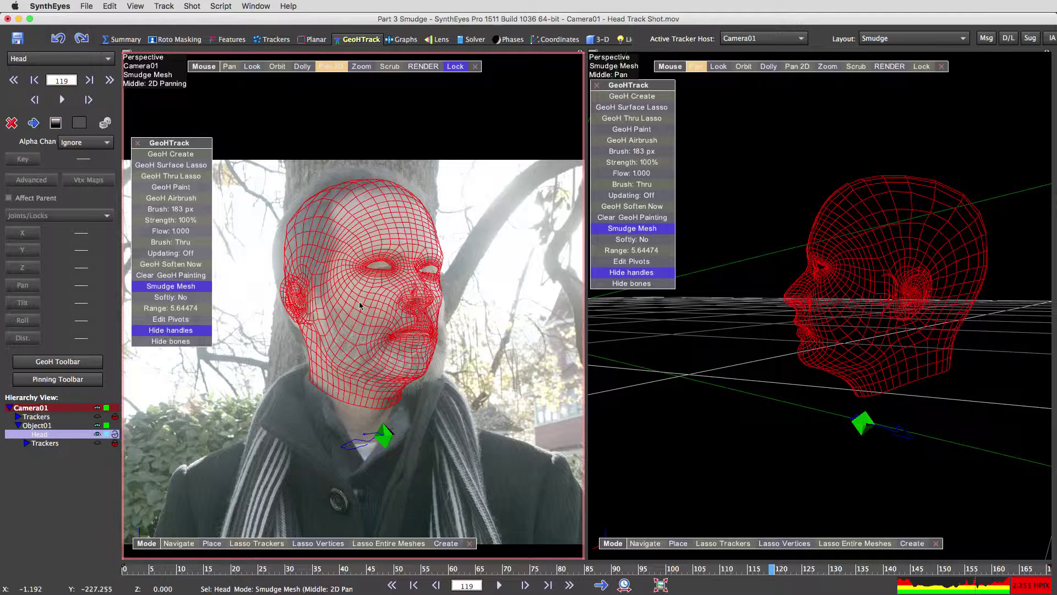
Set Smudge Mesh to Softly: Yes with a range of 17.7156 and a brush size of 5 px
{"action": "mouse_move", "coordinate": [360, 68]}
{"action": "left_mouse_down"}
{"action": "mouse_move", "coordinate": [435, 69]}
{"action": "mouse_move", "coordinate": [422, 68]}
{"action": "left_mouse_up"}
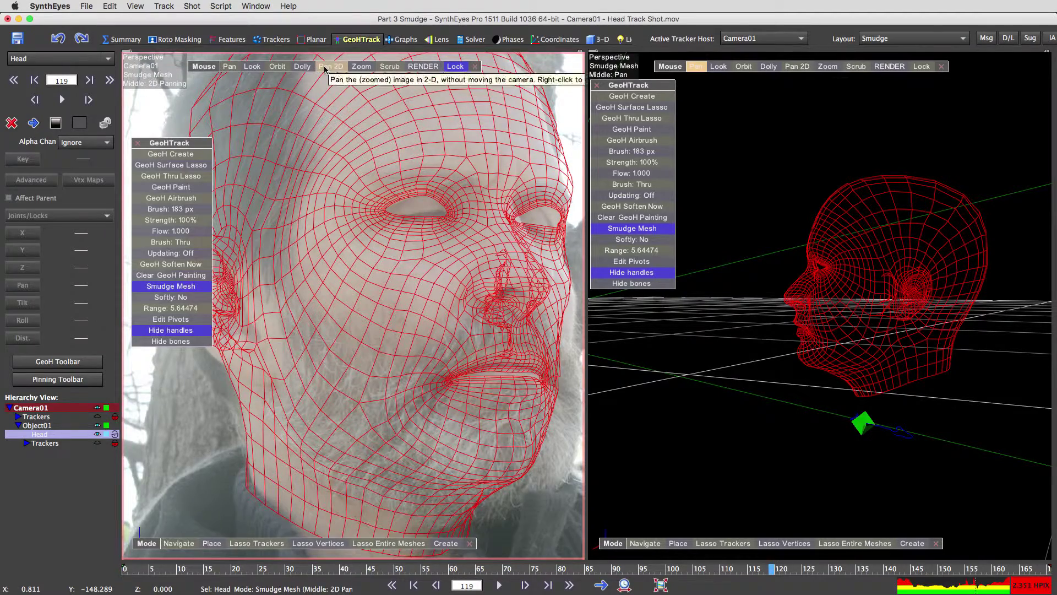
{"action": "left_click_drag", "start_coordinate": [325, 68], "coordinate": [272, 76]}
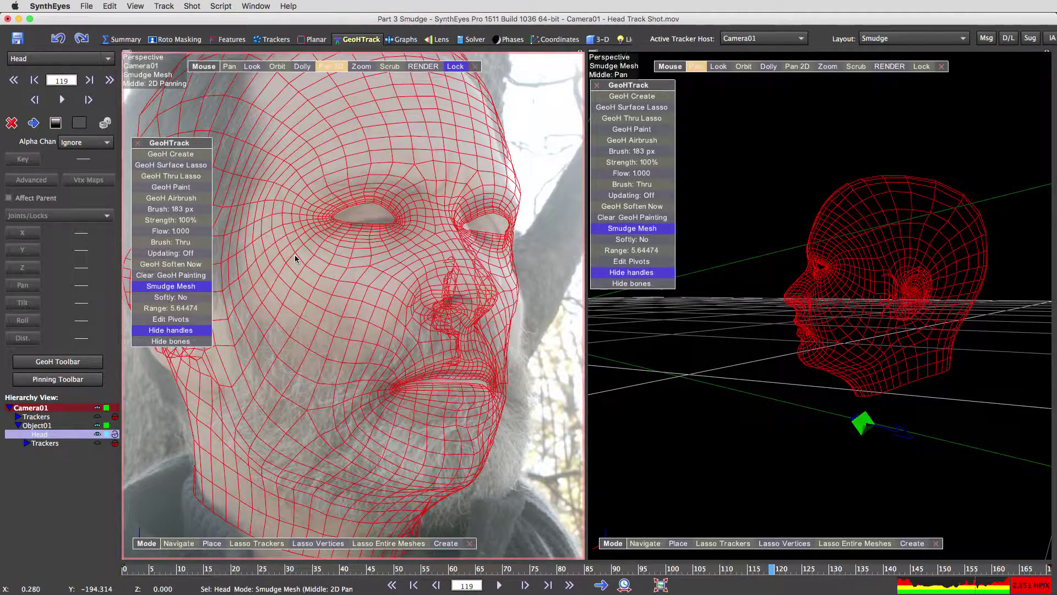
{"action": "left_click", "coordinate": [175, 297]}
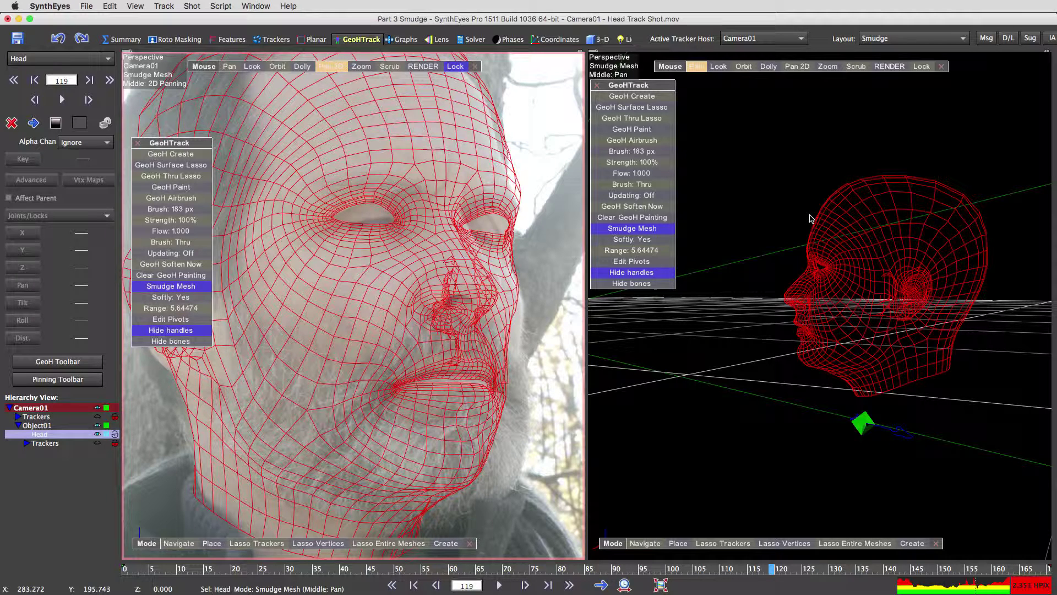
{"action": "mouse_move", "coordinate": [520, 188]}
{"action": "left_mouse_down"}
{"action": "mouse_move", "coordinate": [532, 188]}
{"action": "mouse_move", "coordinate": [427, 199]}
{"action": "mouse_move", "coordinate": [529, 188]}
{"action": "mouse_move", "coordinate": [512, 208]}
{"action": "left_mouse_up"}
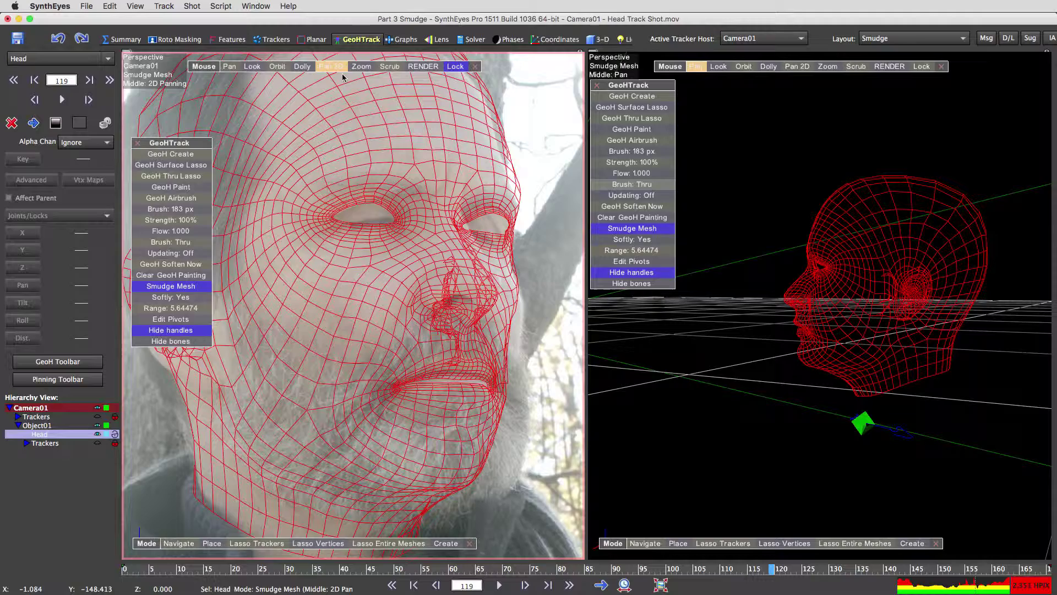
{"action": "mouse_move", "coordinate": [365, 69]}
{"action": "left_mouse_down"}
{"action": "mouse_move", "coordinate": [443, 157]}
{"action": "mouse_move", "coordinate": [403, 170]}
{"action": "mouse_move", "coordinate": [467, 145]}
{"action": "mouse_move", "coordinate": [441, 152]}
{"action": "mouse_move", "coordinate": [451, 138]}
{"action": "mouse_move", "coordinate": [441, 131]}
{"action": "mouse_move", "coordinate": [413, 165]}
{"action": "mouse_move", "coordinate": [432, 155]}
{"action": "left_mouse_up"}
{"action": "scroll", "coordinate": [440, 152], "scroll_direction": "up", "scroll_amount": 3}
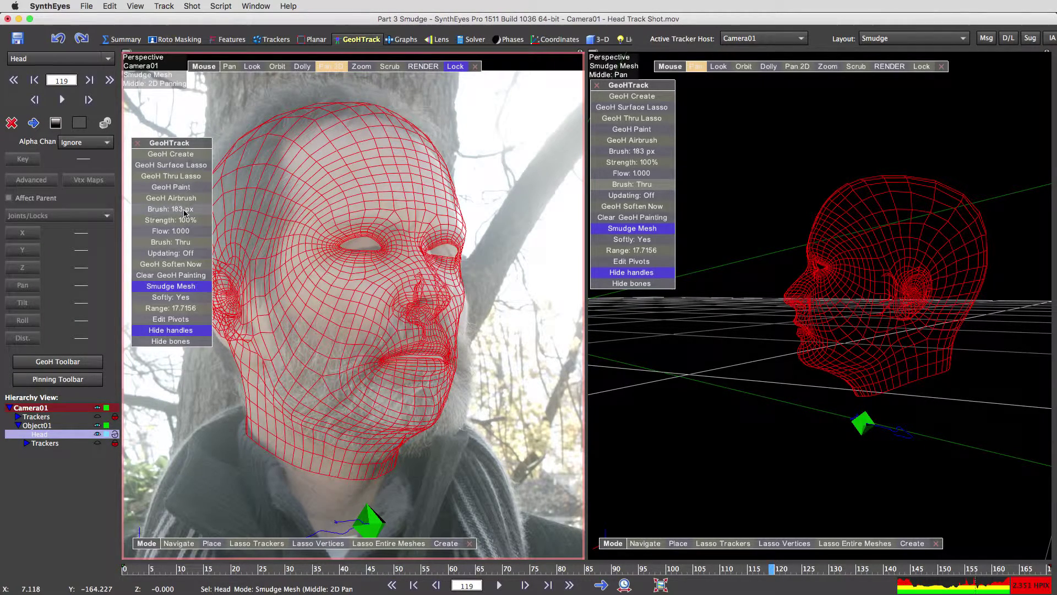
{"action": "mouse_move", "coordinate": [184, 209]}
{"action": "left_mouse_down"}
{"action": "mouse_move", "coordinate": [890, 258]}
{"action": "mouse_move", "coordinate": [848, 267]}
{"action": "left_mouse_up"}
Set the smudge range to 25.9374 and nudge the forehead's far edge toward the footage in the camera view
{"action": "scroll", "coordinate": [369, 263], "scroll_direction": "up", "scroll_amount": 5}
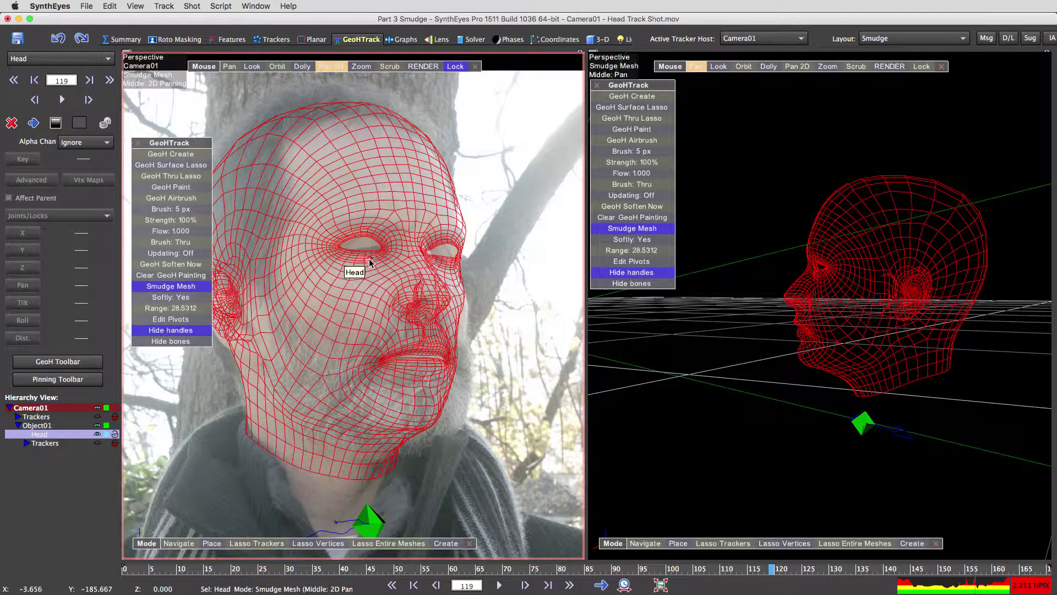
{"action": "scroll", "coordinate": [369, 263], "scroll_direction": "up", "scroll_amount": 5}
{"action": "scroll", "coordinate": [369, 263], "scroll_direction": "down", "scroll_amount": 7}
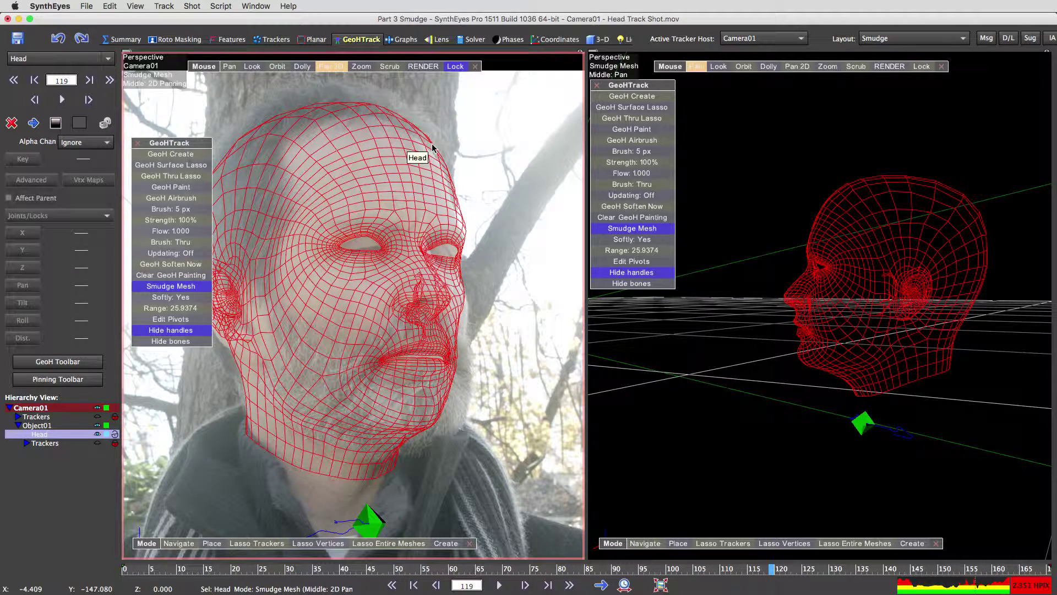
{"action": "mouse_move", "coordinate": [433, 145]}
{"action": "left_mouse_down"}
{"action": "mouse_move", "coordinate": [473, 122]}
{"action": "mouse_move", "coordinate": [434, 145]}
{"action": "left_mouse_up"}
Set the smudge range to 19.4872 and pull the lower lip downward in the camera view
{"action": "scroll", "coordinate": [450, 136], "scroll_direction": "down", "scroll_amount": 2}
{"action": "scroll", "coordinate": [461, 119], "scroll_direction": "up", "scroll_amount": 7}
{"action": "scroll", "coordinate": [442, 141], "scroll_direction": "down", "scroll_amount": 2}
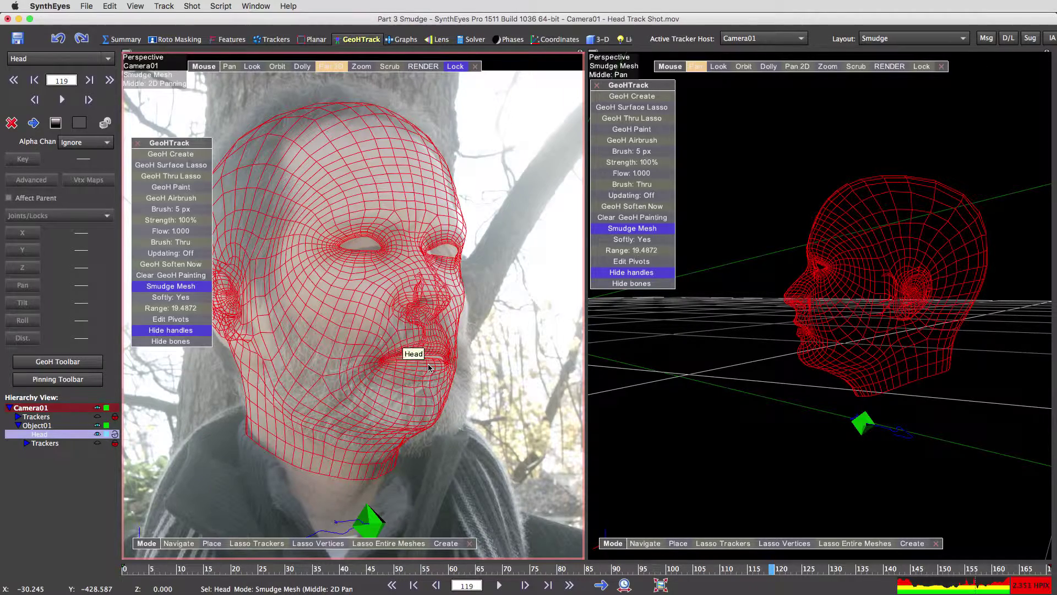
{"action": "left_click_drag", "start_coordinate": [428, 364], "coordinate": [426, 375]}
Set the range to 9.09091 and smudge the lower lip back up to close the mouth, switching the brush to Surface
{"action": "scroll", "coordinate": [427, 375], "scroll_direction": "down", "scroll_amount": 7}
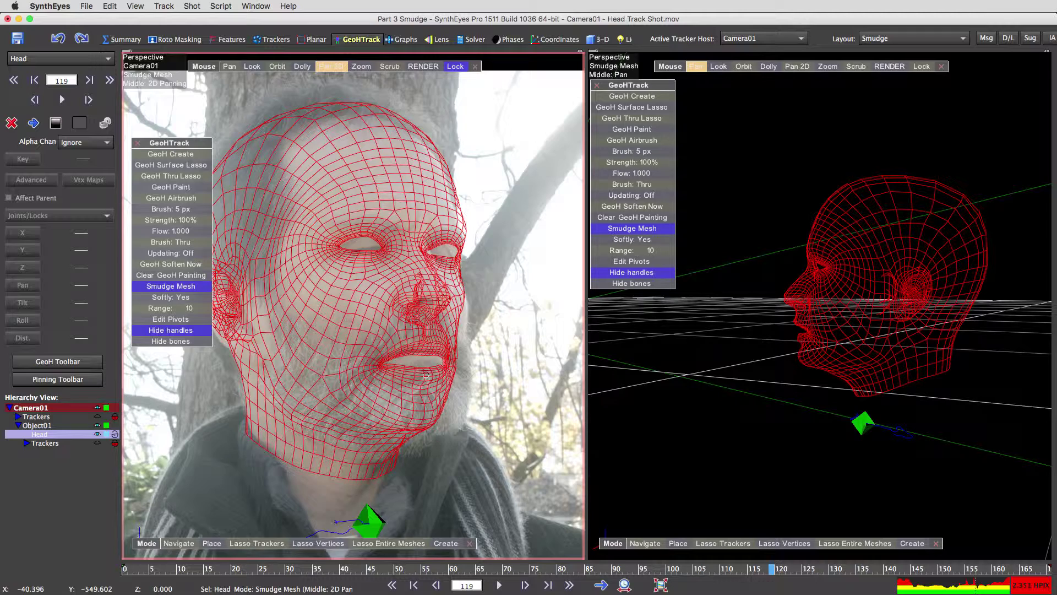
{"action": "scroll", "coordinate": [426, 375], "scroll_direction": "down", "scroll_amount": 1}
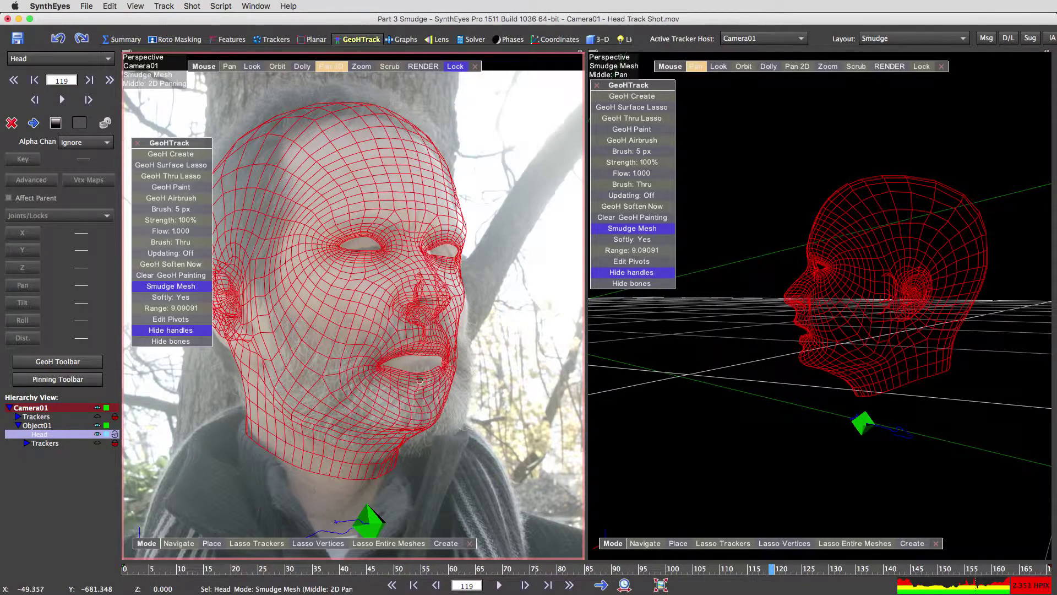
{"action": "mouse_move", "coordinate": [418, 373]}
{"action": "left_mouse_down"}
{"action": "mouse_move", "coordinate": [433, 372]}
{"action": "mouse_move", "coordinate": [385, 370]}
{"action": "mouse_move", "coordinate": [417, 372]}
{"action": "left_mouse_up"}
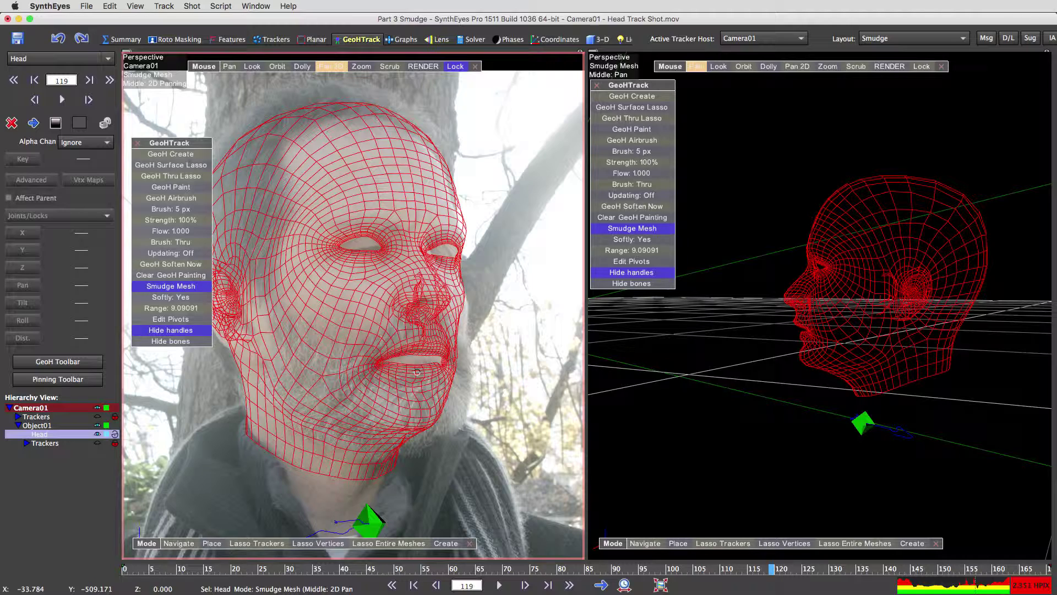
{"action": "left_click", "coordinate": [171, 242]}
{"action": "mouse_move", "coordinate": [427, 364]}
{"action": "left_mouse_down"}
{"action": "mouse_move", "coordinate": [418, 387]}
{"action": "mouse_move", "coordinate": [418, 363]}
{"action": "left_mouse_up"}
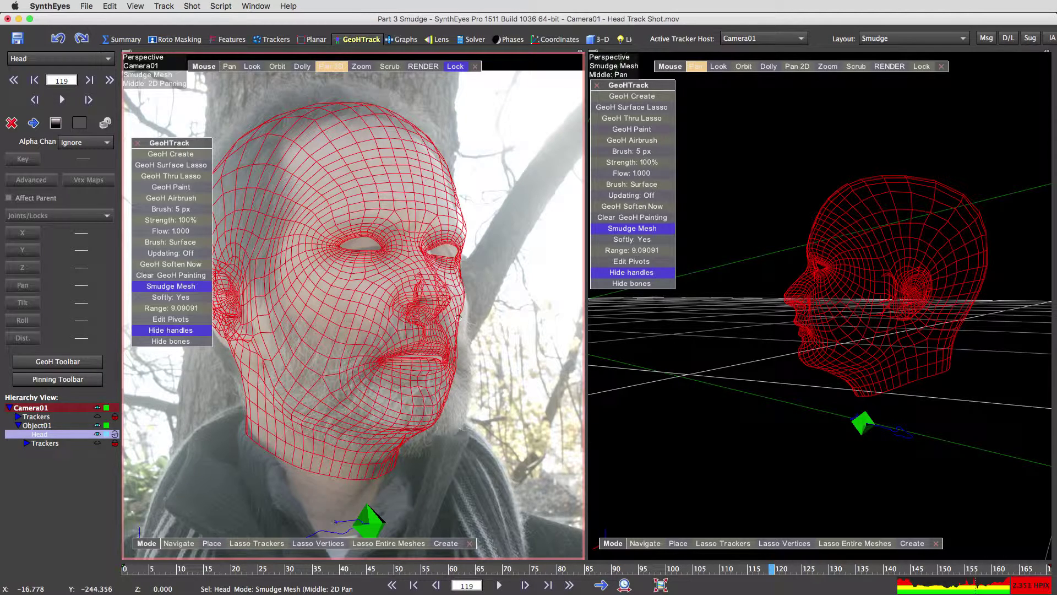
Smudge the far cheek and brow edges of the Head mesh to the face outline, setting the range to 7.51315
{"action": "left_click_drag", "start_coordinate": [459, 321], "coordinate": [465, 319]}
{"action": "scroll", "coordinate": [462, 317], "scroll_direction": "down", "scroll_amount": 4}
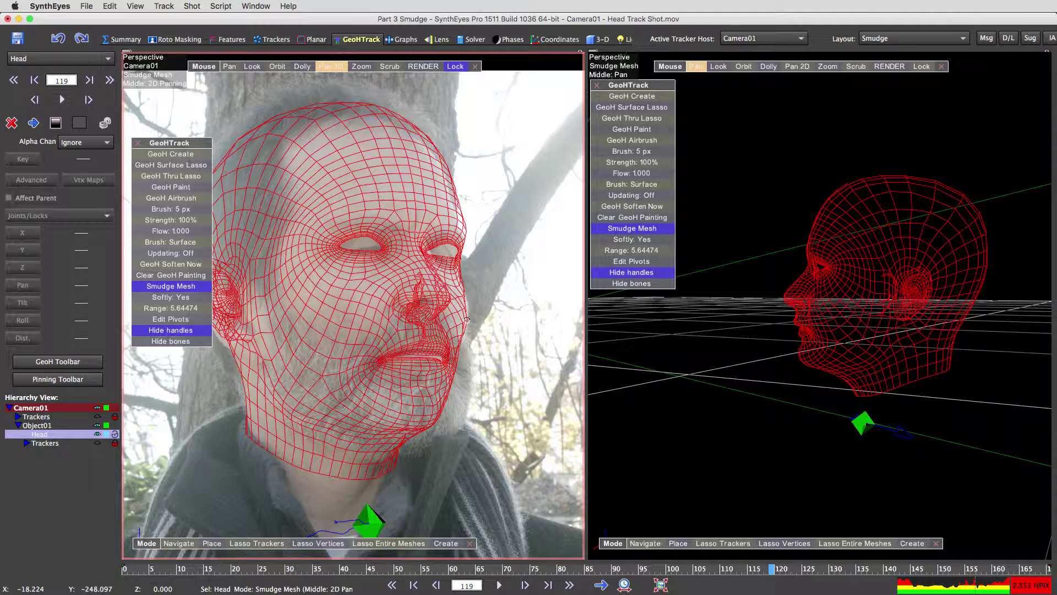
{"action": "scroll", "coordinate": [467, 320], "scroll_direction": "up", "scroll_amount": 3}
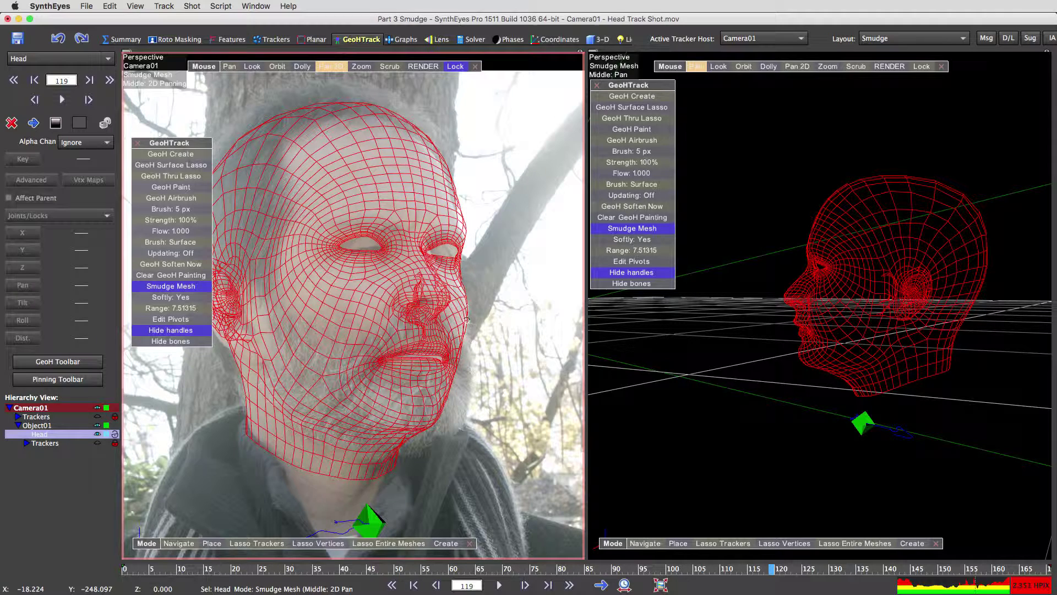
{"action": "left_click_drag", "start_coordinate": [467, 319], "coordinate": [468, 320]}
{"action": "left_click_drag", "start_coordinate": [461, 214], "coordinate": [457, 214]}
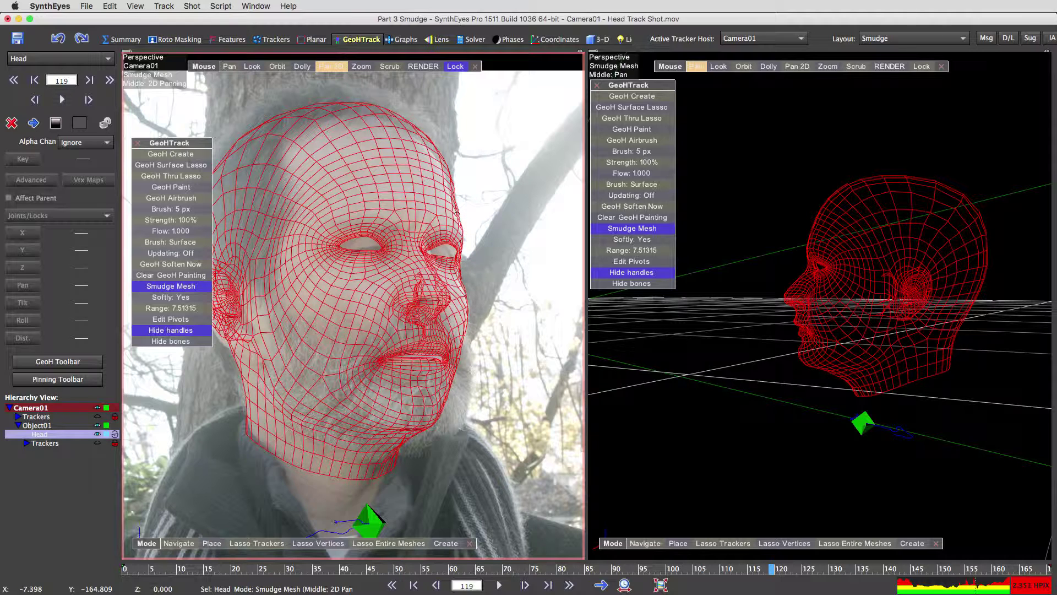
At frame 145, smudge the outer corners and lids of both eyes on the Head mesh to fit the footage
{"action": "mouse_move", "coordinate": [771, 571]}
{"action": "left_mouse_down"}
{"action": "mouse_move", "coordinate": [739, 571]}
{"action": "mouse_move", "coordinate": [969, 578]}
{"action": "mouse_move", "coordinate": [912, 578]}
{"action": "left_mouse_up"}
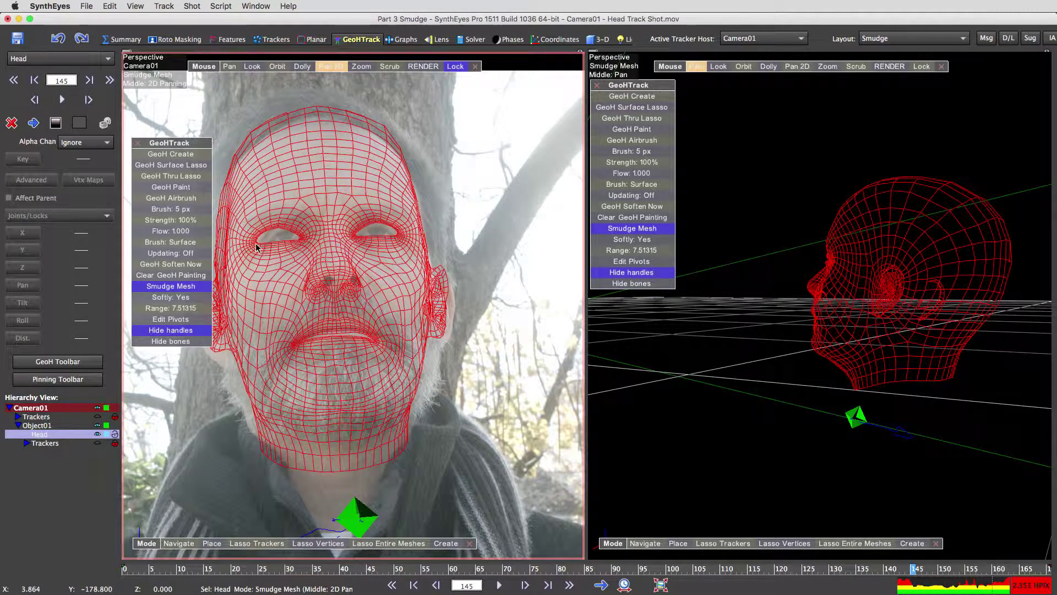
{"action": "left_click_drag", "start_coordinate": [256, 242], "coordinate": [261, 245]}
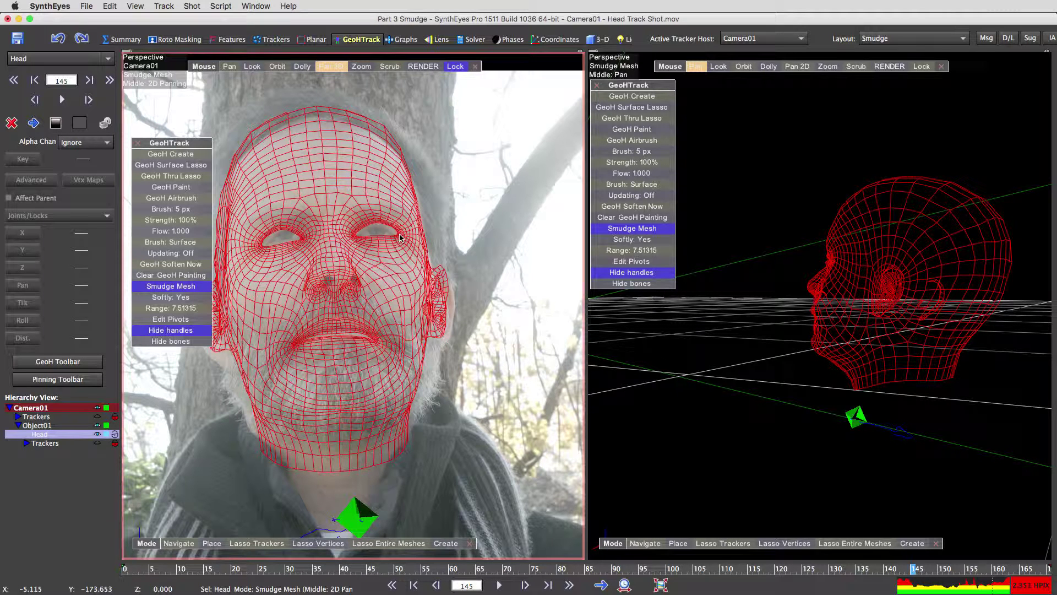
{"action": "left_click_drag", "start_coordinate": [401, 237], "coordinate": [400, 238]}
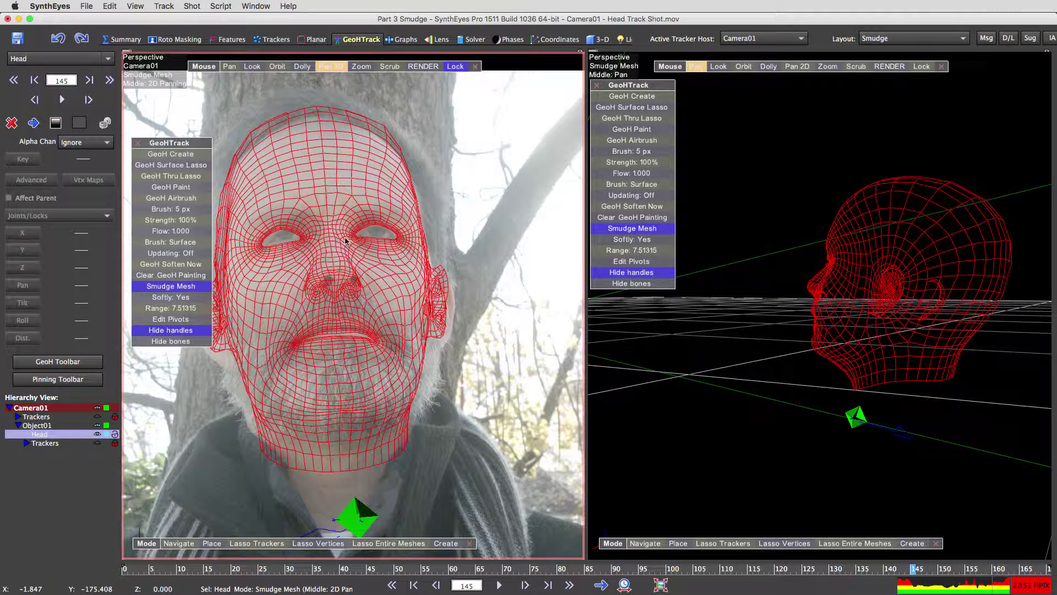
{"action": "mouse_move", "coordinate": [278, 226]}
{"action": "left_mouse_down"}
{"action": "mouse_move", "coordinate": [364, 226]}
{"action": "mouse_move", "coordinate": [369, 241]}
{"action": "left_mouse_up"}
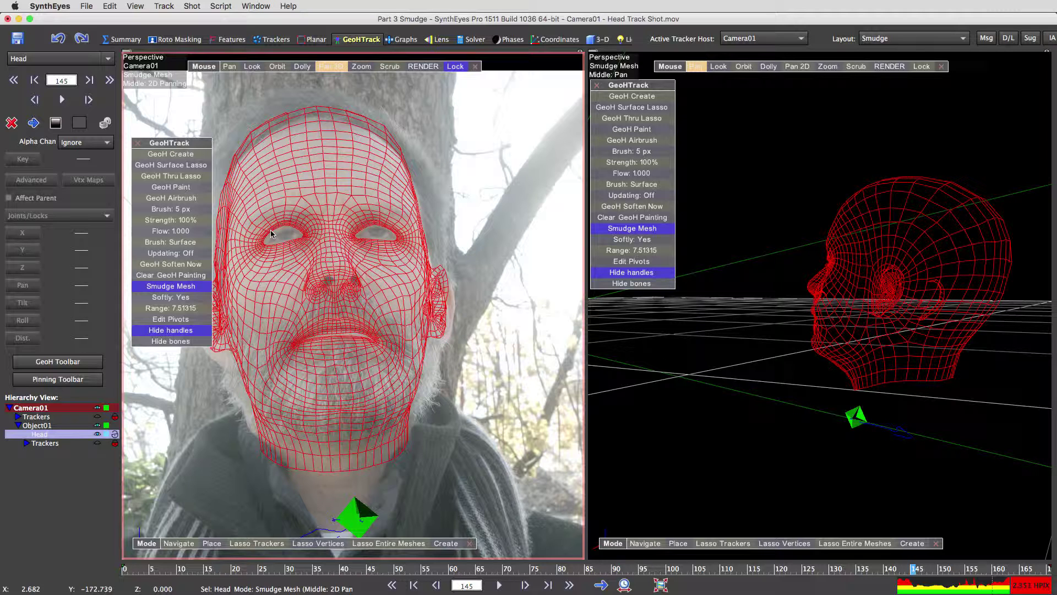
{"action": "left_click_drag", "start_coordinate": [271, 231], "coordinate": [278, 247]}
Set the smudge range to 5.13158, raise the lower lid of the actor's right eye, and set the range to 6.83013
{"action": "scroll", "coordinate": [278, 246], "scroll_direction": "up", "scroll_amount": 5}
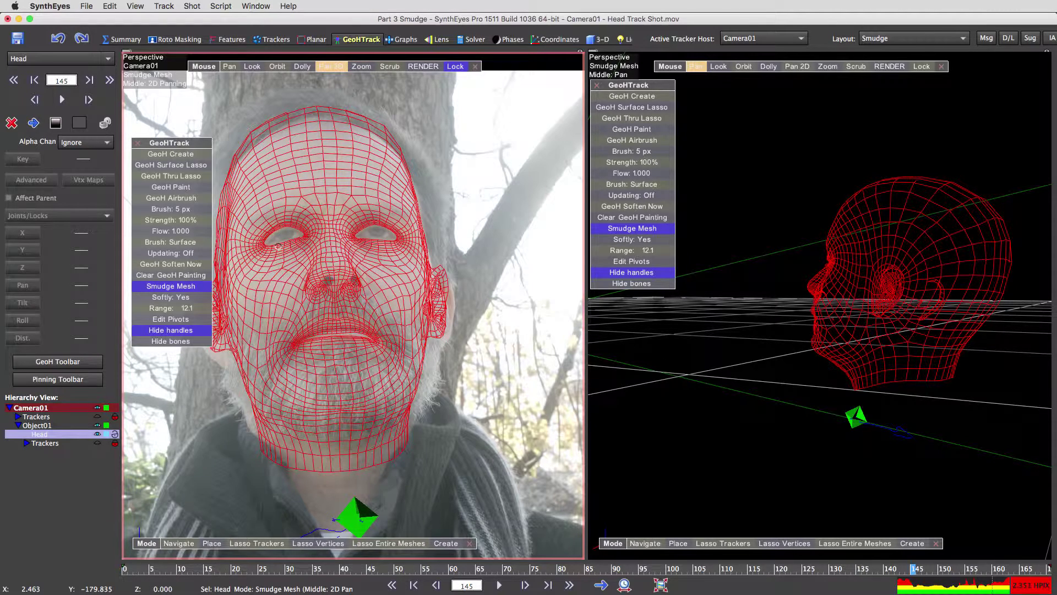
{"action": "scroll", "coordinate": [278, 247], "scroll_direction": "down", "scroll_amount": 6}
{"action": "scroll", "coordinate": [279, 249], "scroll_direction": "down", "scroll_amount": 3}
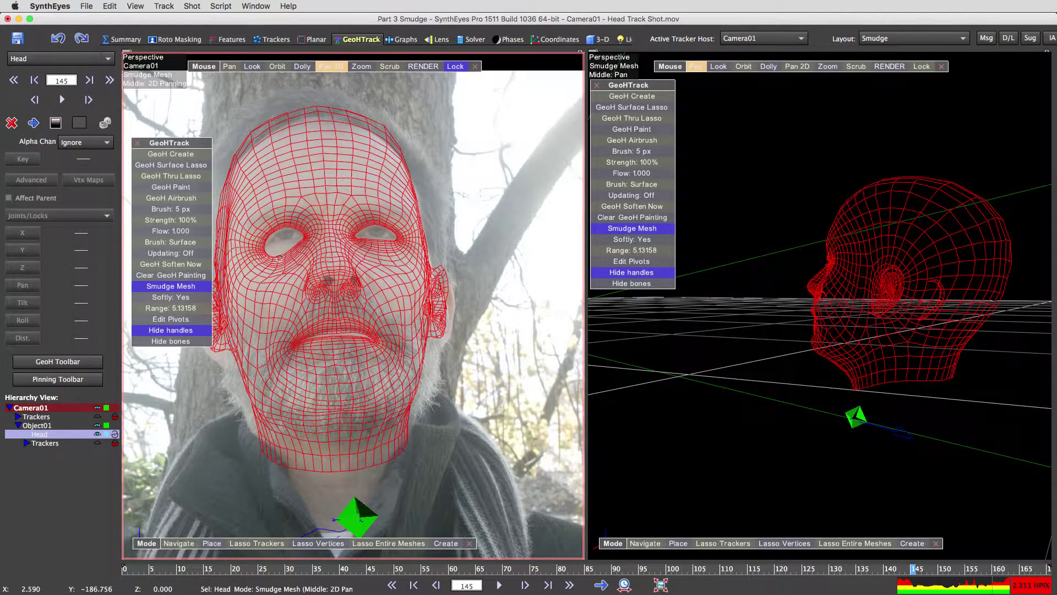
{"action": "left_click_drag", "start_coordinate": [279, 253], "coordinate": [280, 246]}
{"action": "scroll", "coordinate": [280, 246], "scroll_direction": "up", "scroll_amount": 3}
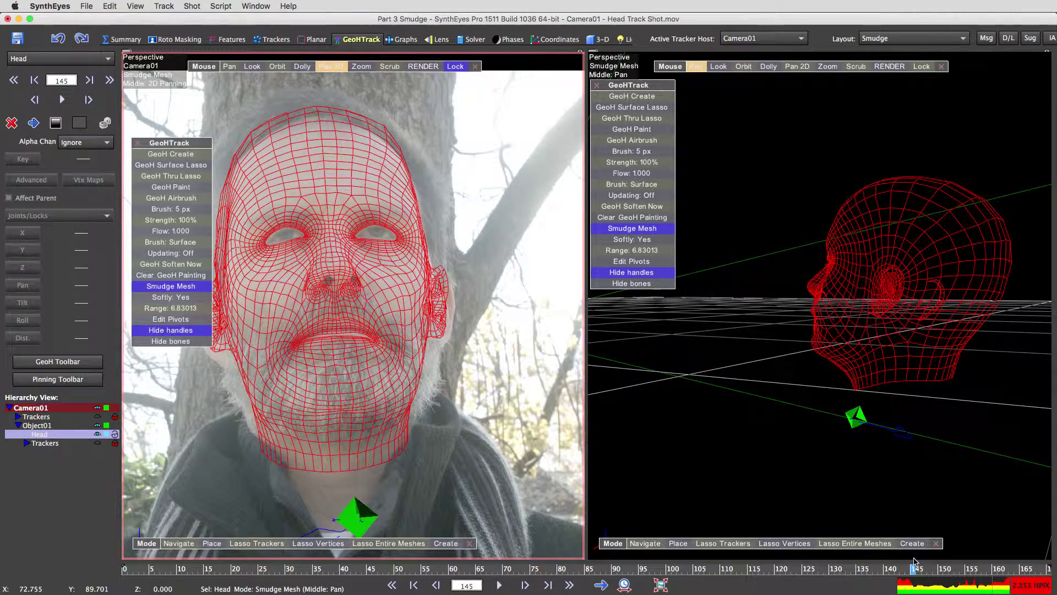
At frame 109, nudge the Head mesh's far cheek edge to the face outline, with the camera and head both shown in the perspective view
{"action": "left_click_drag", "start_coordinate": [913, 570], "coordinate": [722, 552]}
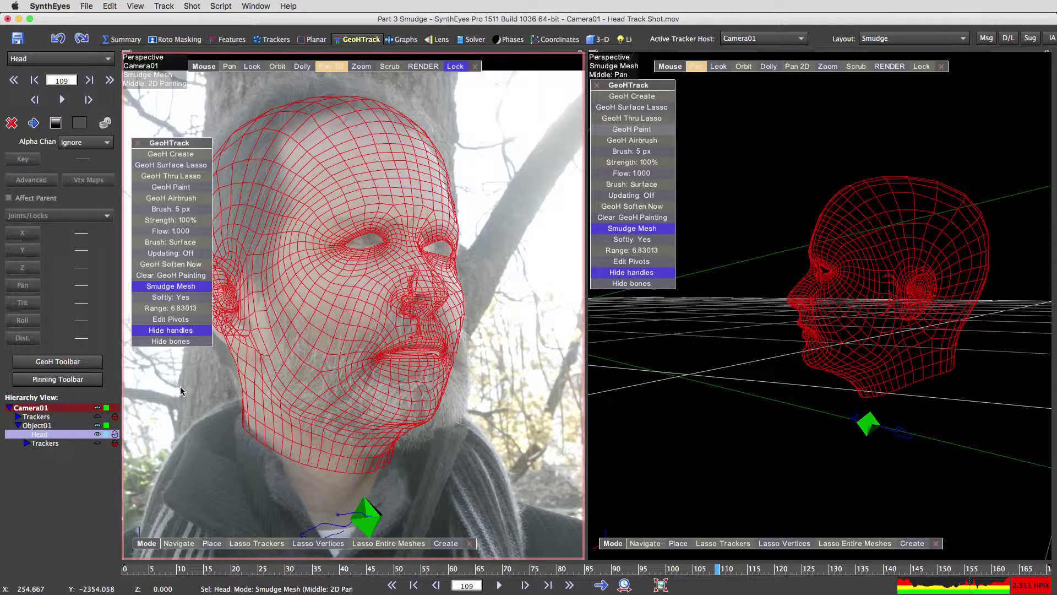
{"action": "mouse_move", "coordinate": [768, 66]}
{"action": "left_mouse_down"}
{"action": "mouse_move", "coordinate": [696, 67]}
{"action": "mouse_move", "coordinate": [803, 50]}
{"action": "left_mouse_up"}
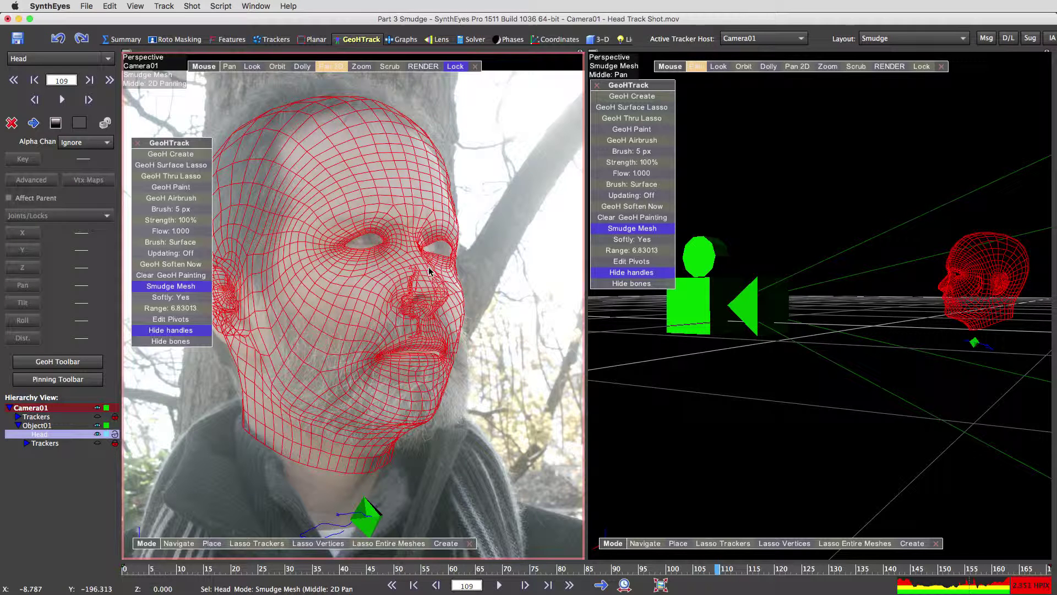
{"action": "mouse_move", "coordinate": [466, 305]}
{"action": "left_mouse_down"}
{"action": "mouse_move", "coordinate": [487, 299]}
{"action": "mouse_move", "coordinate": [457, 302]}
{"action": "mouse_move", "coordinate": [493, 298]}
{"action": "mouse_move", "coordinate": [462, 301]}
{"action": "left_mouse_up"}
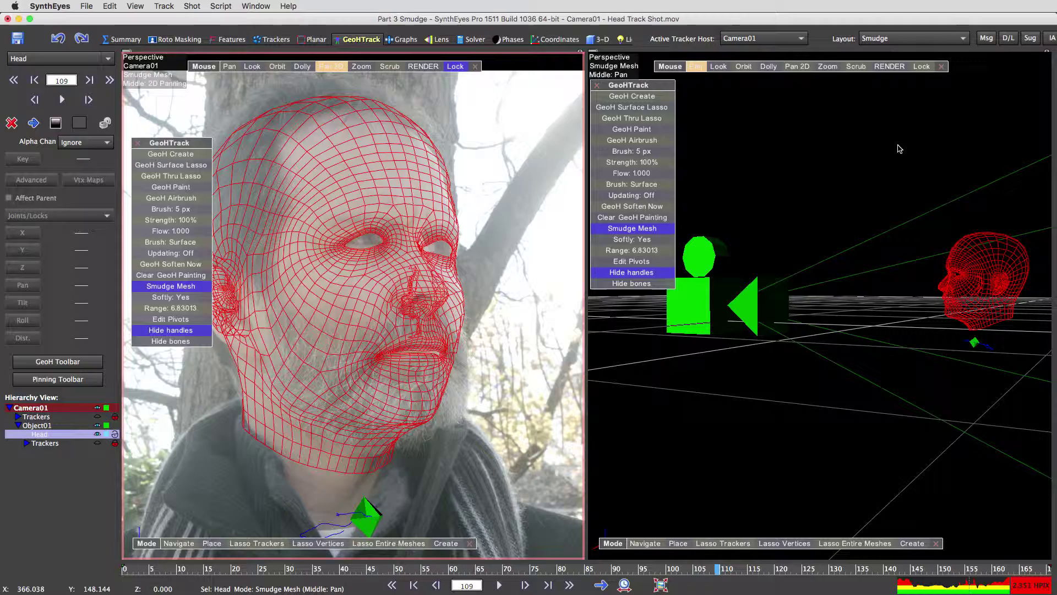
{"action": "left_click", "coordinate": [743, 66]}
{"action": "left_click_drag", "start_coordinate": [820, 248], "coordinate": [806, 372]}
{"action": "left_click", "coordinate": [633, 228]}
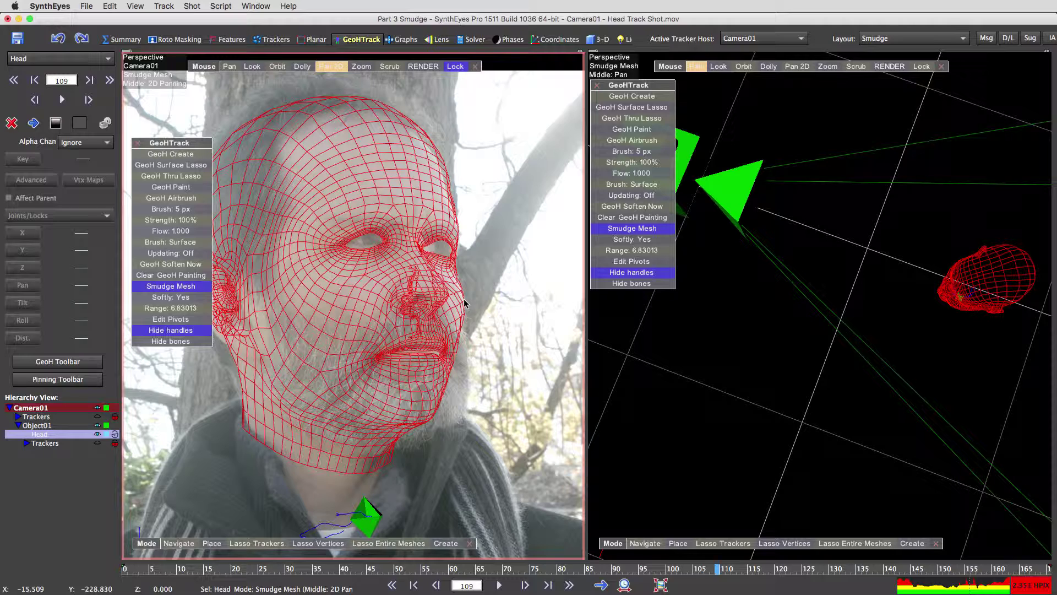
{"action": "mouse_move", "coordinate": [463, 300]}
{"action": "left_mouse_down"}
{"action": "mouse_move", "coordinate": [650, 287]}
{"action": "mouse_move", "coordinate": [617, 314]}
{"action": "mouse_move", "coordinate": [633, 339]}
{"action": "mouse_move", "coordinate": [476, 384]}
{"action": "mouse_move", "coordinate": [483, 306]}
{"action": "mouse_move", "coordinate": [462, 315]}
{"action": "left_mouse_up"}
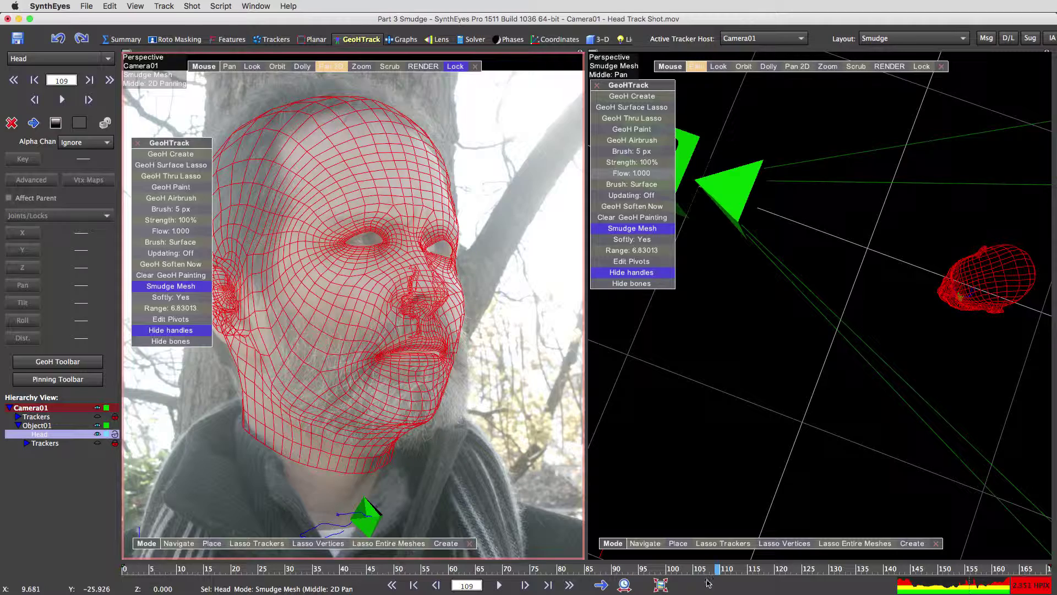
Smudge the near eye's outer corner backward at frame 57, and raise its outer corner and upper lid at frame 128
{"action": "left_click_drag", "start_coordinate": [712, 572], "coordinate": [433, 543]}
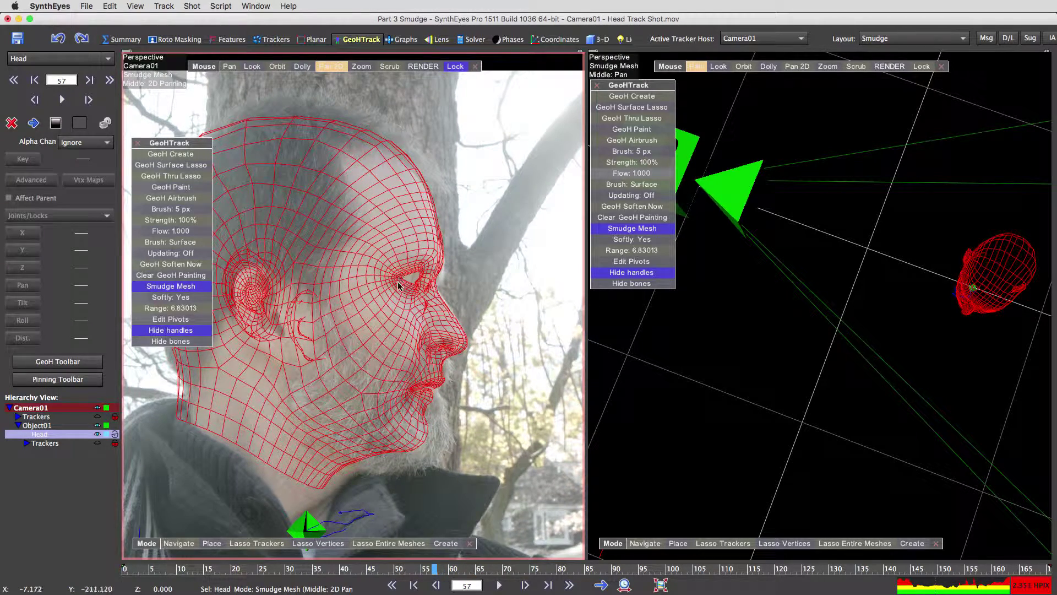
{"action": "left_click_drag", "start_coordinate": [400, 280], "coordinate": [386, 278]}
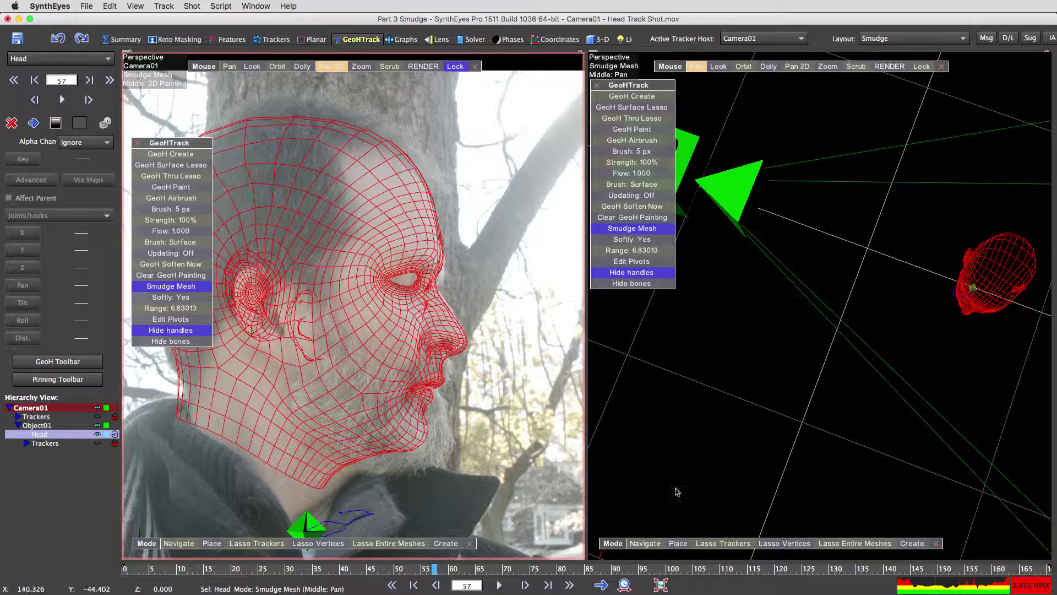
{"action": "left_click_drag", "start_coordinate": [433, 570], "coordinate": [821, 571]}
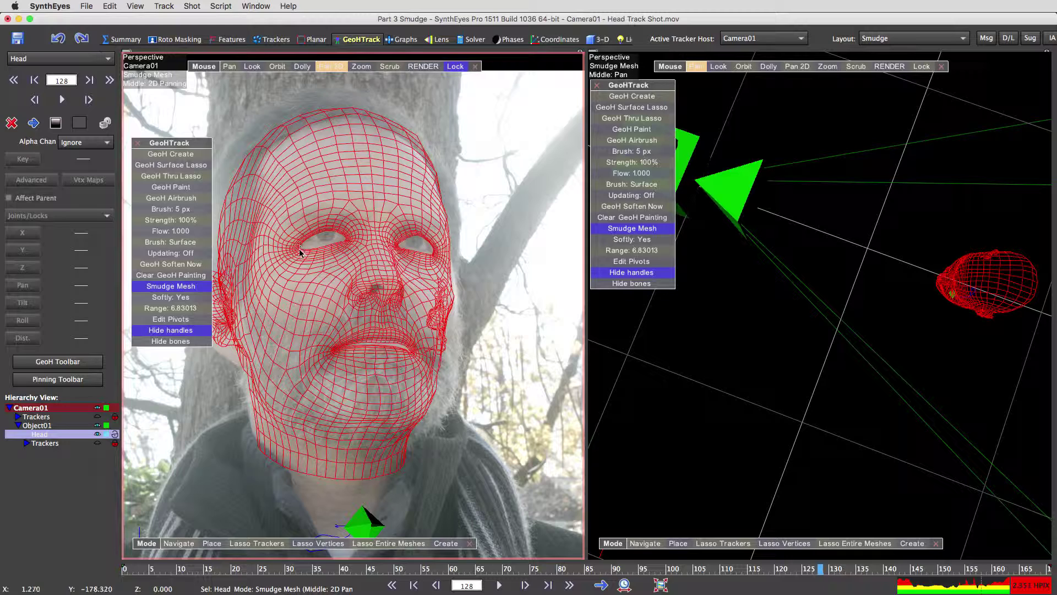
{"action": "left_click_drag", "start_coordinate": [300, 252], "coordinate": [299, 242]}
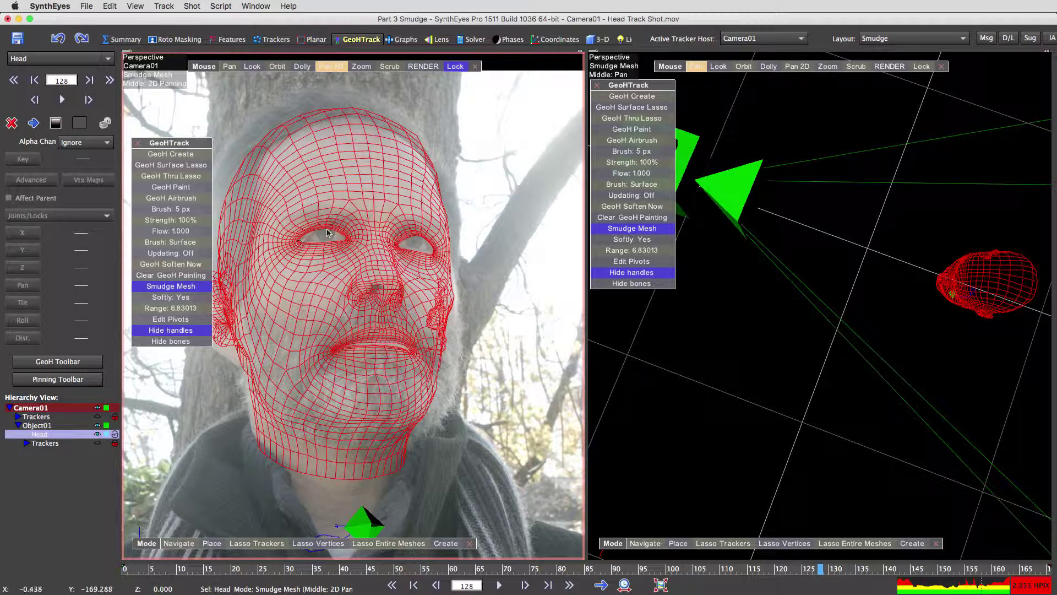
{"action": "left_click_drag", "start_coordinate": [327, 229], "coordinate": [329, 225]}
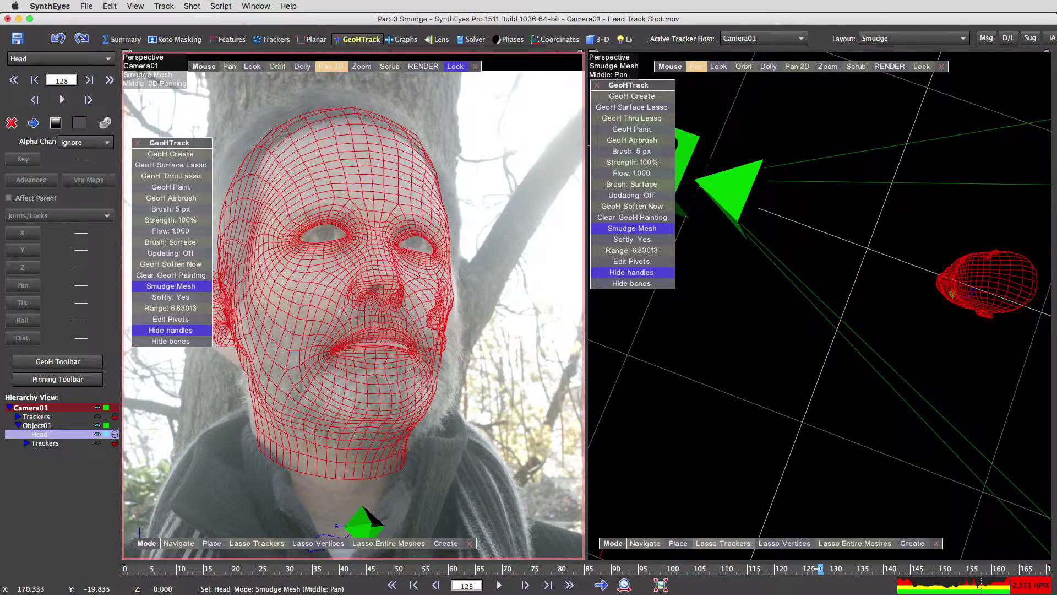
Refine the near eye's opening in profile at frame 52 and its outer corner at frame 130, setting the range to 11
{"action": "left_click_drag", "start_coordinate": [802, 573], "coordinate": [407, 556]}
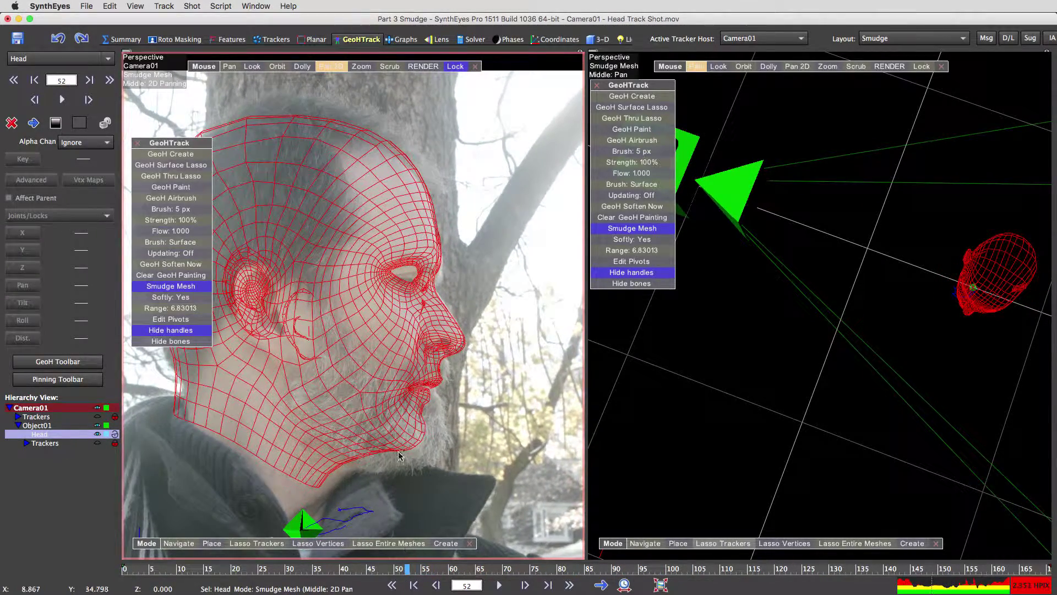
{"action": "left_click_drag", "start_coordinate": [389, 276], "coordinate": [413, 269]}
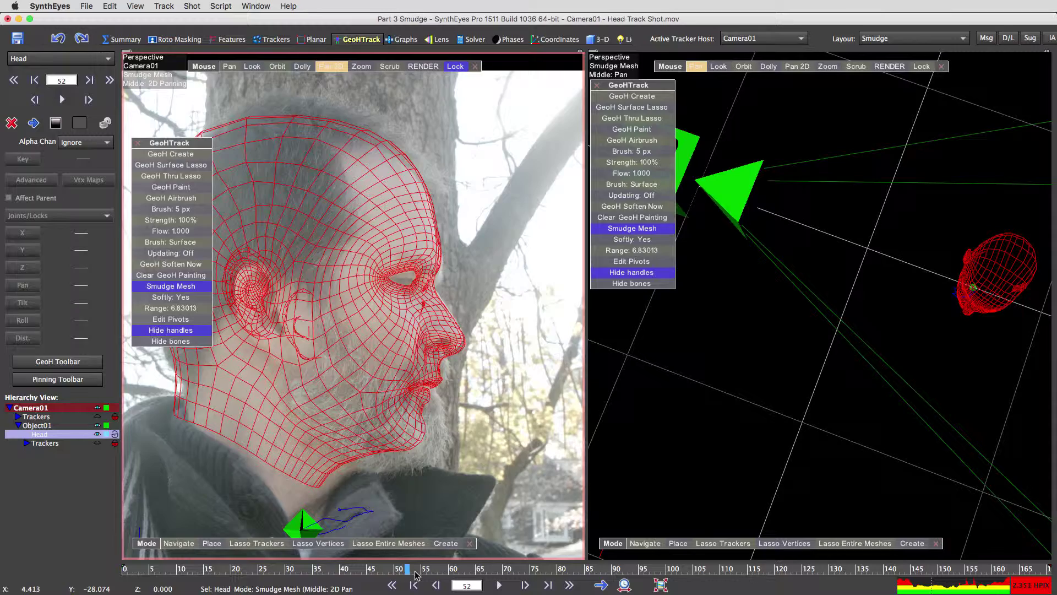
{"action": "left_click_drag", "start_coordinate": [416, 575], "coordinate": [834, 575]}
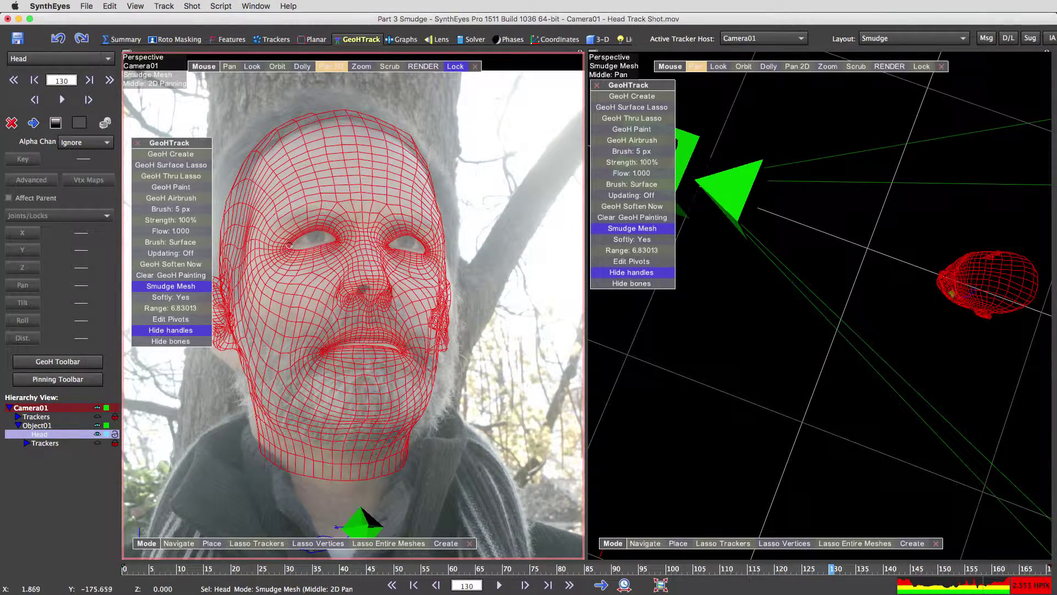
{"action": "scroll", "coordinate": [289, 245], "scroll_direction": "up", "scroll_amount": 5}
{"action": "left_click_drag", "start_coordinate": [289, 246], "coordinate": [290, 242]}
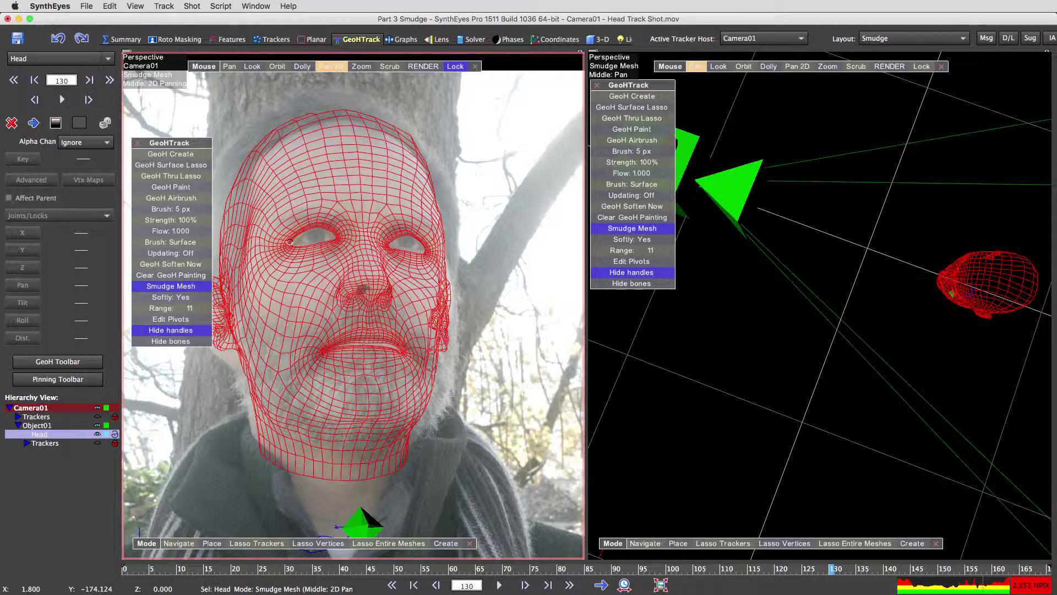
Compare the mesh's eye fit with the footage between the profile frames 57 and 54 and the frontal frames 134 and 139
{"action": "left_click_drag", "start_coordinate": [834, 575], "coordinate": [434, 575]}
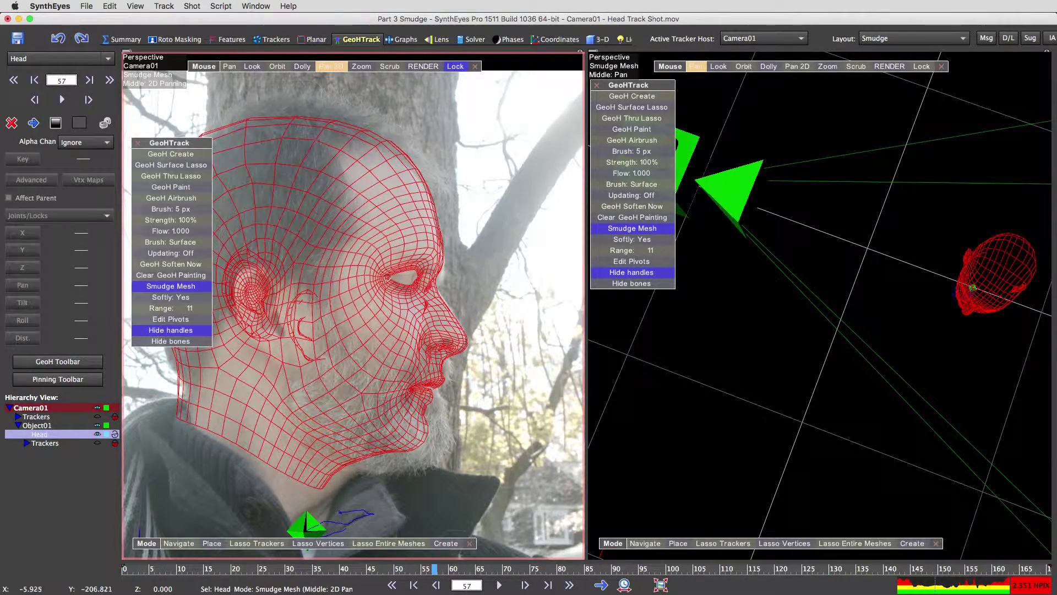
{"action": "left_click_drag", "start_coordinate": [433, 570], "coordinate": [633, 591]}
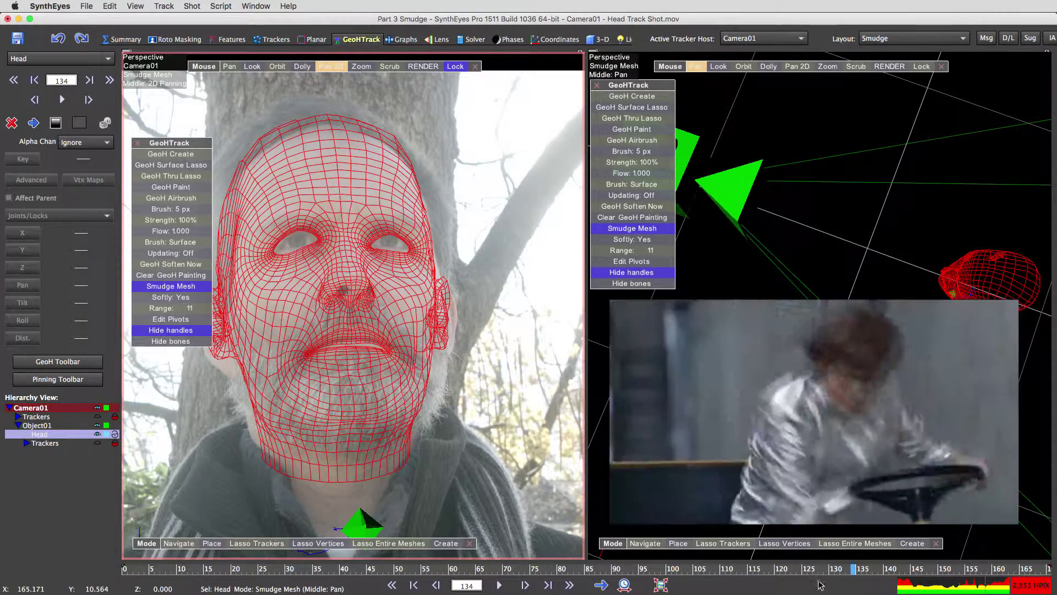
{"action": "left_click_drag", "start_coordinate": [852, 572], "coordinate": [418, 570]}
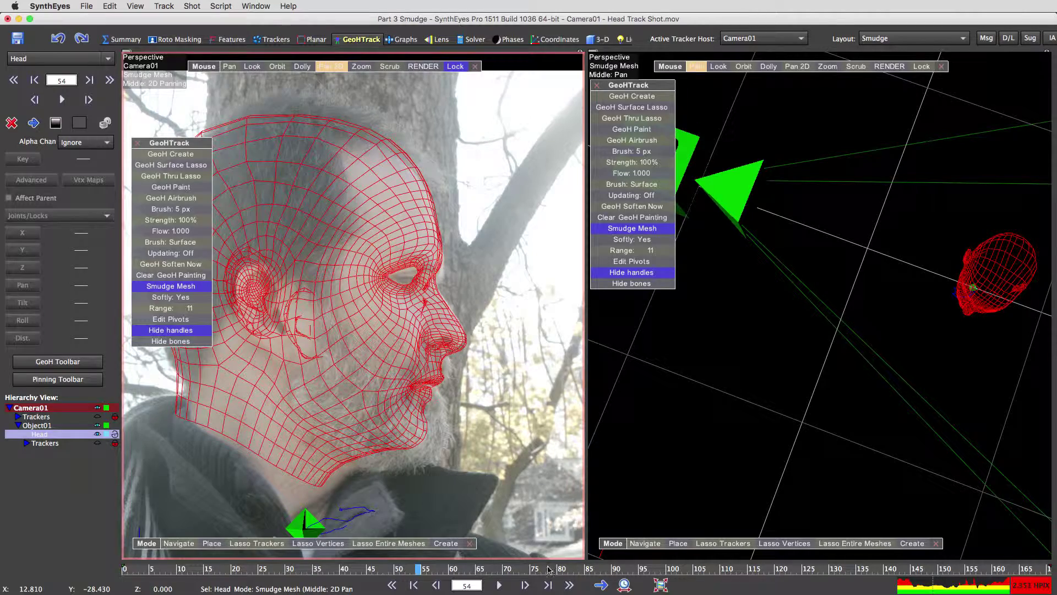
{"action": "left_click_drag", "start_coordinate": [443, 568], "coordinate": [843, 569]}
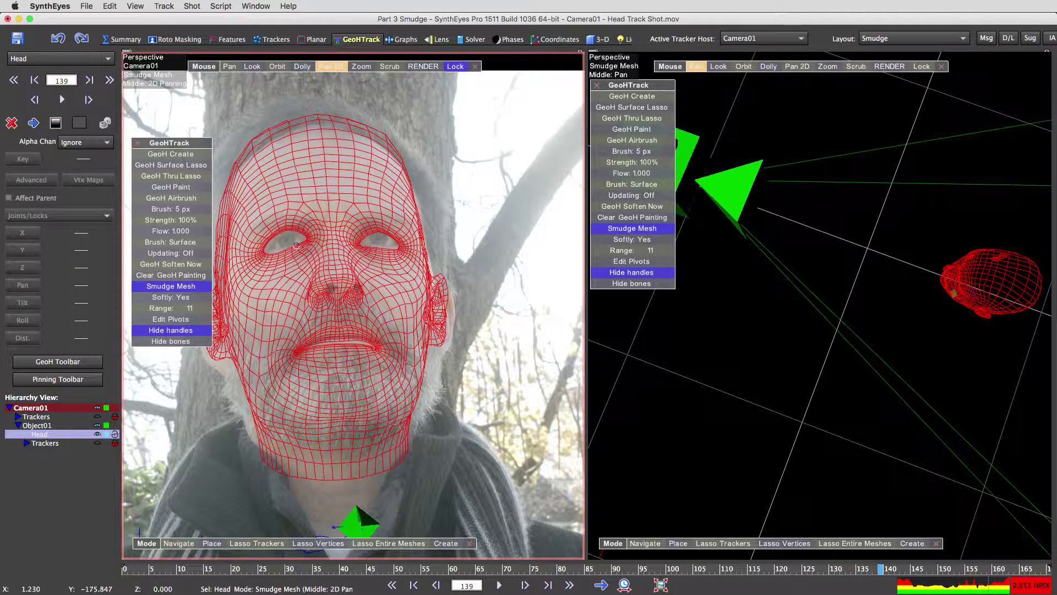
Set the smudge range to 14.641 and check the mesh against the footage from profile frame 64 through frame 156
{"action": "scroll", "coordinate": [266, 255], "scroll_direction": "up", "scroll_amount": 3}
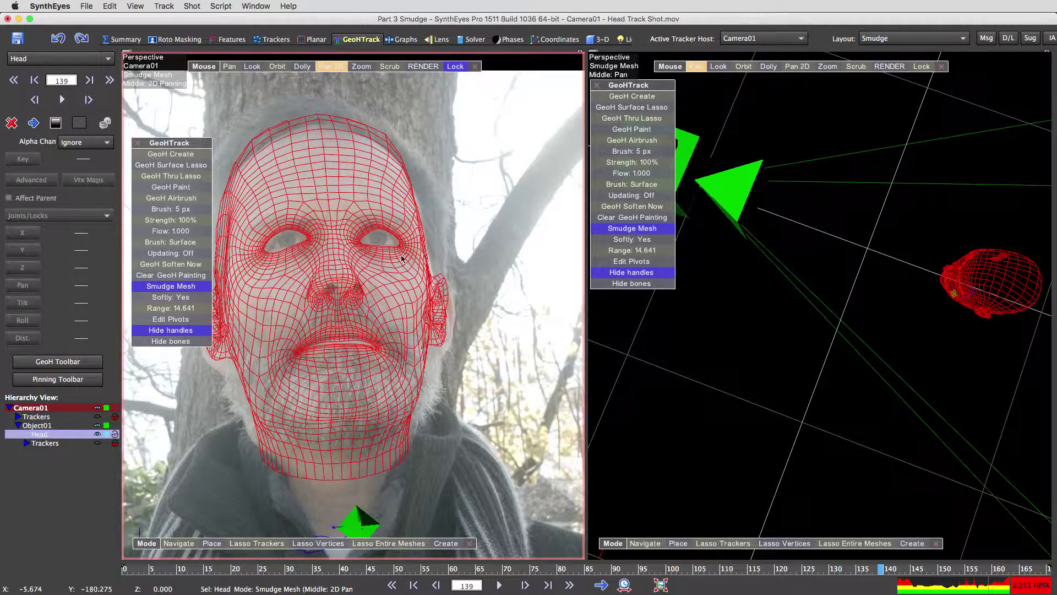
{"action": "left_click_drag", "start_coordinate": [881, 569], "coordinate": [412, 569]}
{"action": "left_click_drag", "start_coordinate": [409, 532], "coordinate": [750, 569]}
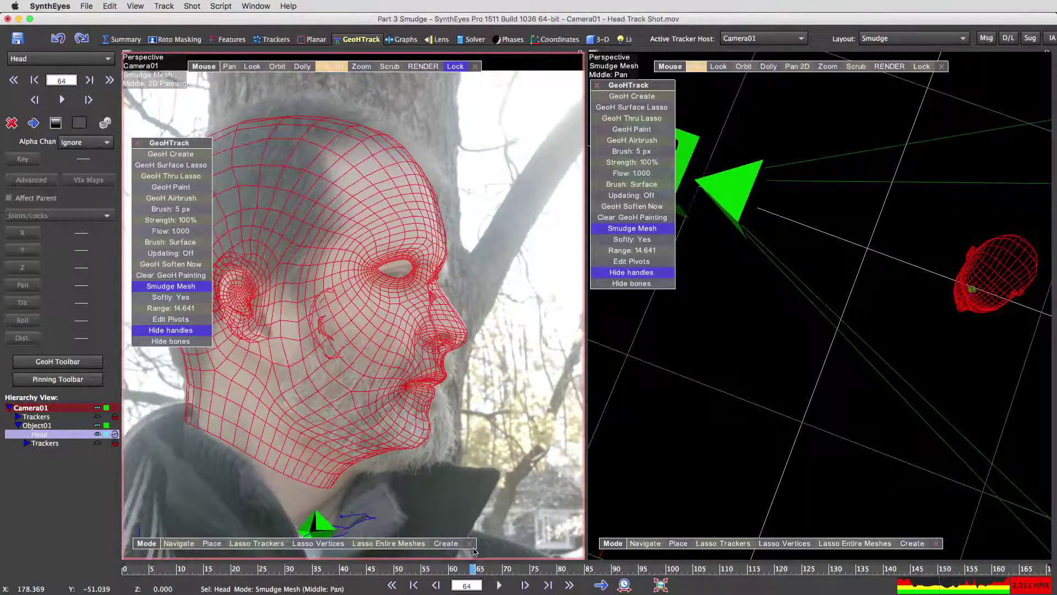
{"action": "left_click_drag", "start_coordinate": [429, 545], "coordinate": [972, 569]}
{"action": "key", "text": "Right"}
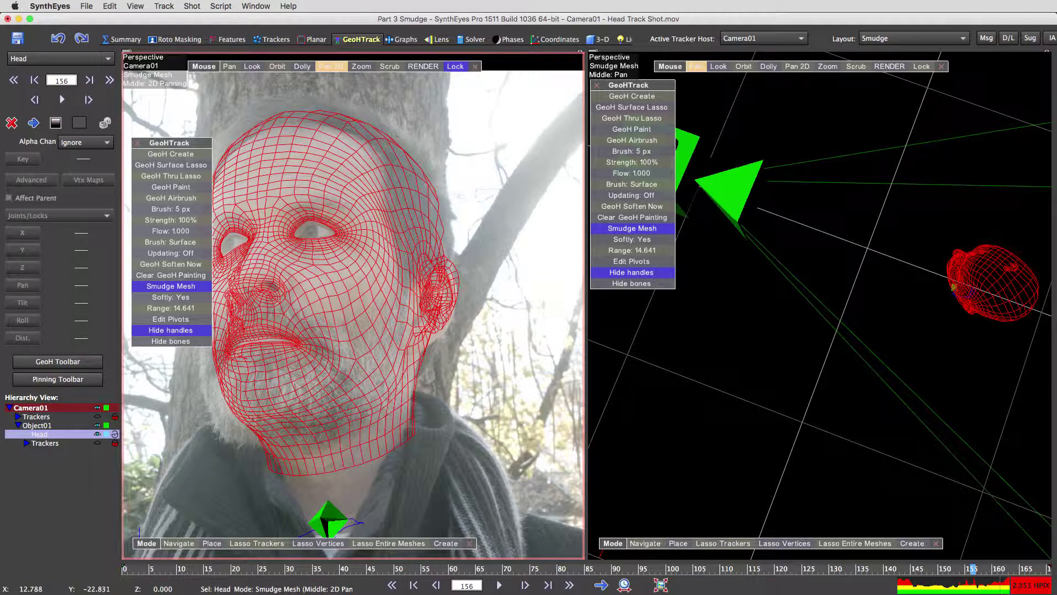
In a close-up at frame 143, smudge the nose, nostril edge, inner eye corners and lower lip to fit the footage
{"action": "left_click_drag", "start_coordinate": [979, 581], "coordinate": [903, 582]}
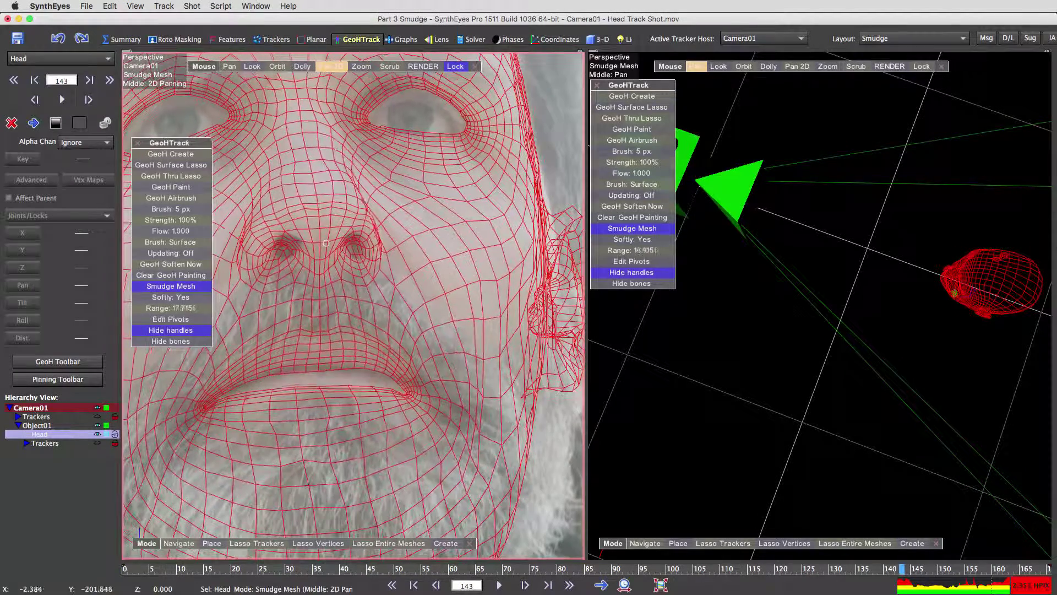
{"action": "left_click_drag", "start_coordinate": [326, 243], "coordinate": [333, 243]}
{"action": "left_click_drag", "start_coordinate": [246, 267], "coordinate": [254, 271]}
{"action": "left_click_drag", "start_coordinate": [266, 182], "coordinate": [273, 184]}
{"action": "left_click_drag", "start_coordinate": [231, 113], "coordinate": [263, 94]}
{"action": "left_click_drag", "start_coordinate": [377, 128], "coordinate": [373, 125]}
{"action": "left_click_drag", "start_coordinate": [319, 404], "coordinate": [320, 400]}
With Softly off, the brush at 145 px and range 4.66507, smudge the lip centre and both mouth corners, and turn Softly back on
{"action": "left_click", "coordinate": [170, 296]}
{"action": "left_click_drag", "start_coordinate": [170, 208], "coordinate": [843, 274]}
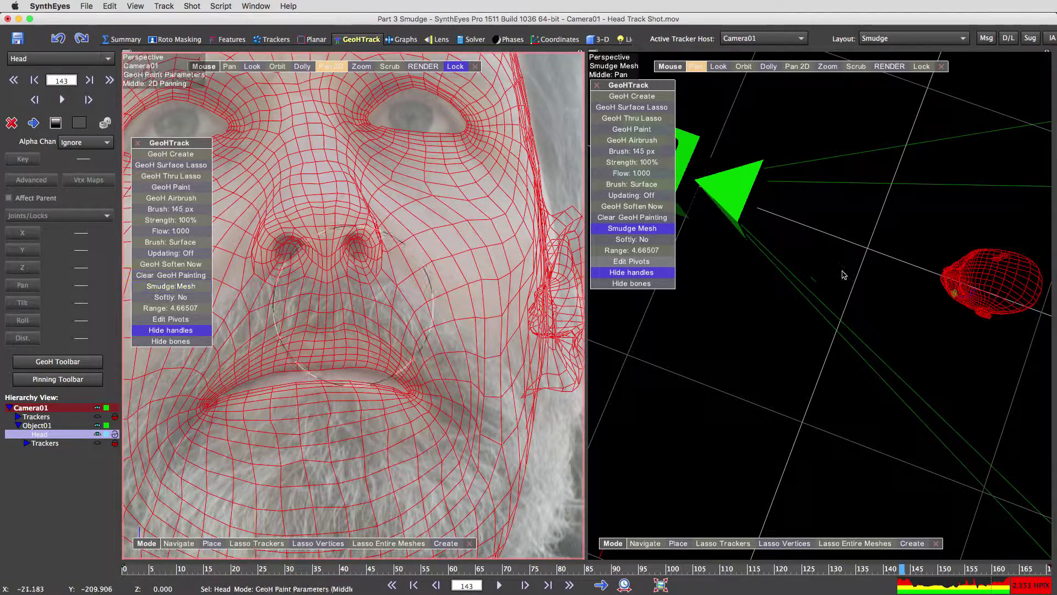
{"action": "left_click", "coordinate": [171, 285]}
{"action": "left_click_drag", "start_coordinate": [322, 386], "coordinate": [322, 376]}
{"action": "left_click_drag", "start_coordinate": [411, 393], "coordinate": [423, 387]}
{"action": "left_click_drag", "start_coordinate": [207, 406], "coordinate": [205, 404]}
{"action": "left_click", "coordinate": [179, 297]}
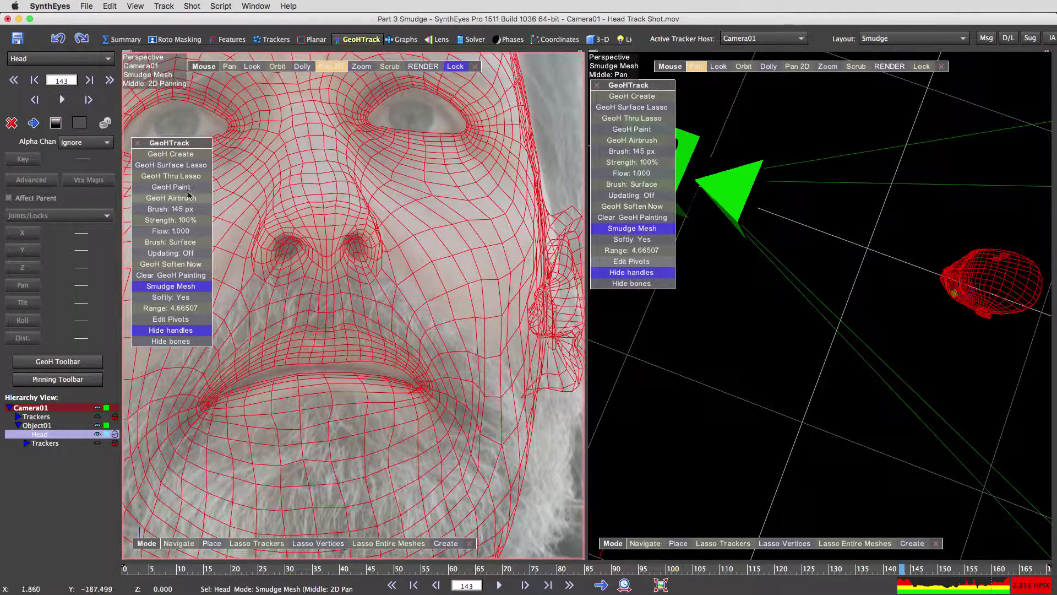
Set the brush to 10 px and smudge one mouth corner inward and the upper lip slightly upward
{"action": "left_click_drag", "start_coordinate": [170, 208], "coordinate": [132, 209]}
{"action": "left_click", "coordinate": [170, 286]}
{"action": "left_click_drag", "start_coordinate": [411, 392], "coordinate": [402, 389]}
{"action": "left_click_drag", "start_coordinate": [376, 363], "coordinate": [376, 358]}
Set the smudge range to 7.51315 and nudge the Head mesh's face surface and brow edge to match the footage
{"action": "mouse_move", "coordinate": [361, 66]}
{"action": "left_mouse_down"}
{"action": "mouse_move", "coordinate": [330, 66]}
{"action": "mouse_move", "coordinate": [379, 85]}
{"action": "left_mouse_up"}
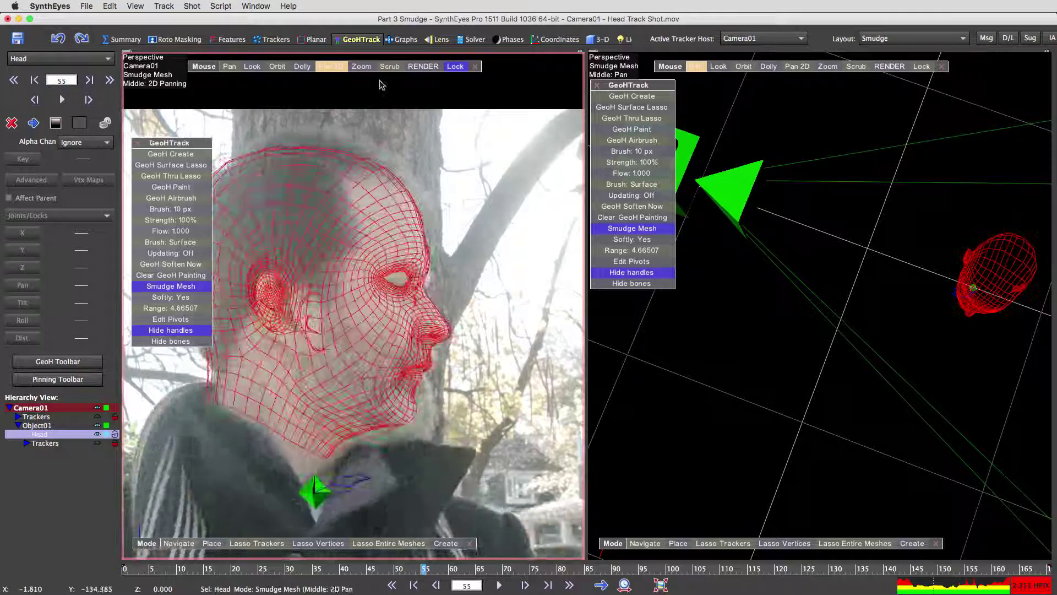
{"action": "scroll", "coordinate": [471, 326], "scroll_direction": "up", "scroll_amount": 6}
{"action": "left_click_drag", "start_coordinate": [170, 308], "coordinate": [203, 308]}
{"action": "left_click_drag", "start_coordinate": [386, 342], "coordinate": [377, 355]}
{"action": "left_click_drag", "start_coordinate": [390, 66], "coordinate": [435, 66]}
{"action": "mouse_move", "coordinate": [331, 66]}
{"action": "left_mouse_down"}
{"action": "mouse_move", "coordinate": [292, 108]}
{"action": "mouse_move", "coordinate": [320, 104]}
{"action": "left_mouse_up"}
{"action": "left_click_drag", "start_coordinate": [441, 242], "coordinate": [432, 242]}
{"action": "left_click_drag", "start_coordinate": [361, 66], "coordinate": [308, 66]}
At frame 34, smudge the mesh ear down and forward onto the actor's ear, setting the range to 12.1
{"action": "left_click_drag", "start_coordinate": [858, 568], "coordinate": [310, 568]}
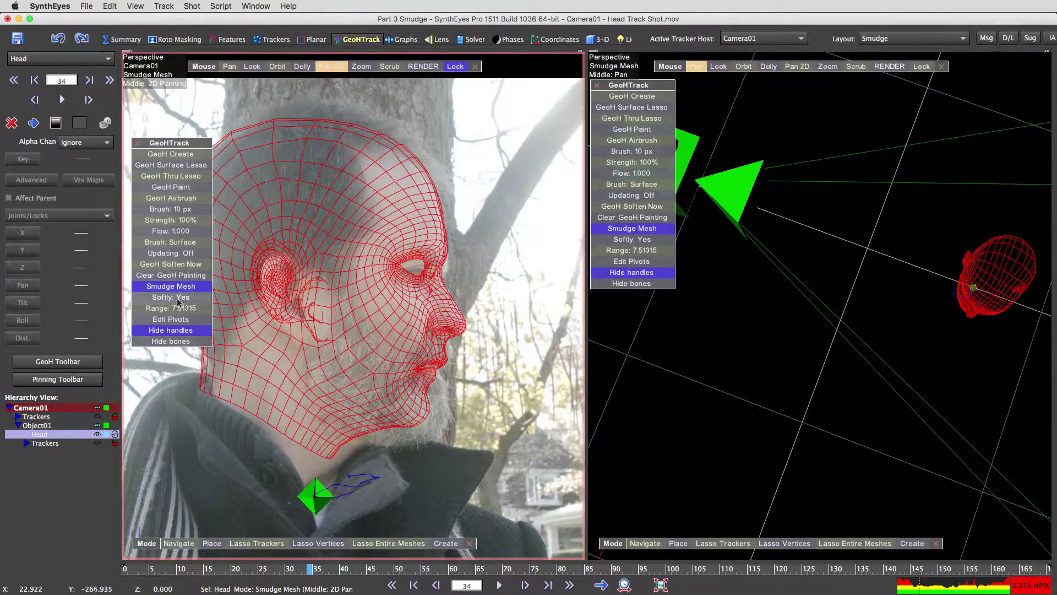
{"action": "left_click", "coordinate": [181, 299]}
{"action": "left_click_drag", "start_coordinate": [170, 209], "coordinate": [209, 208]}
{"action": "left_click_drag", "start_coordinate": [278, 281], "coordinate": [294, 298]}
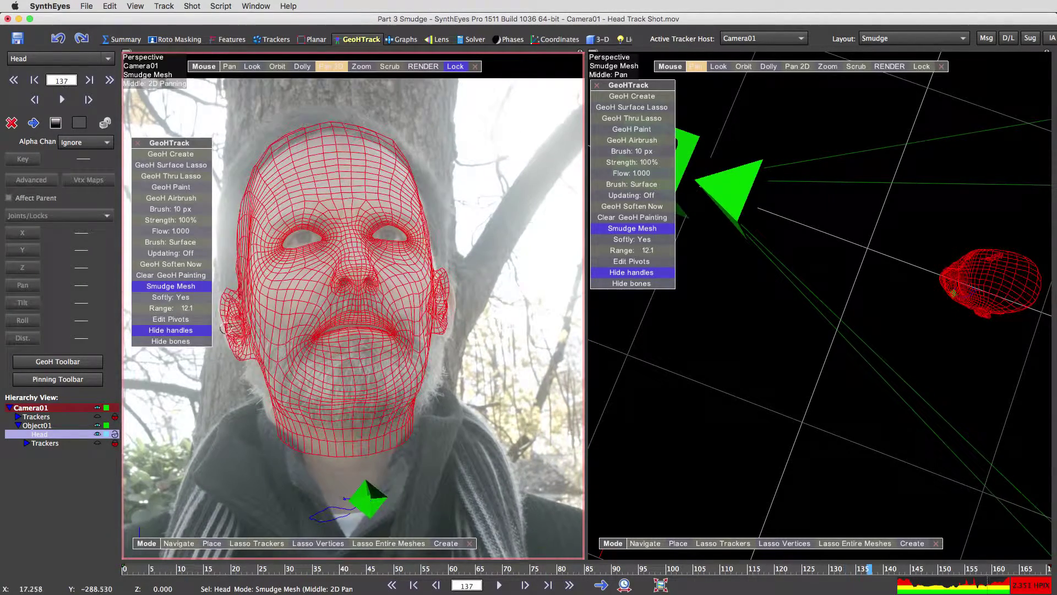
At frame 137, smudge the outer edge of the actor's right ear outward with a reduced range, setting the range to 8.26446
{"action": "scroll", "coordinate": [221, 329], "scroll_direction": "down", "scroll_amount": 6}
{"action": "left_click_drag", "start_coordinate": [225, 328], "coordinate": [219, 327]}
{"action": "scroll", "coordinate": [220, 327], "scroll_direction": "up", "scroll_amount": 3}
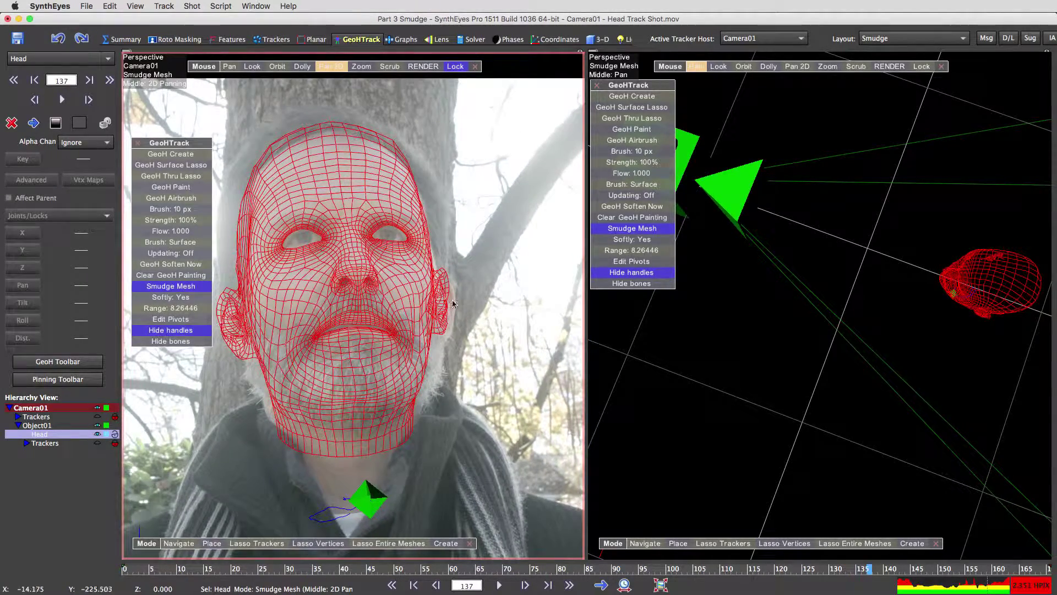
At frame 137, smudge the mesh ear near the tree trunk's right edge onto the actor's ear, with the range at 12.1
{"action": "scroll", "coordinate": [446, 302], "scroll_direction": "up", "scroll_amount": 12}
{"action": "left_click_drag", "start_coordinate": [440, 299], "coordinate": [445, 342]}
{"action": "scroll", "coordinate": [445, 330], "scroll_direction": "up", "scroll_amount": 13}
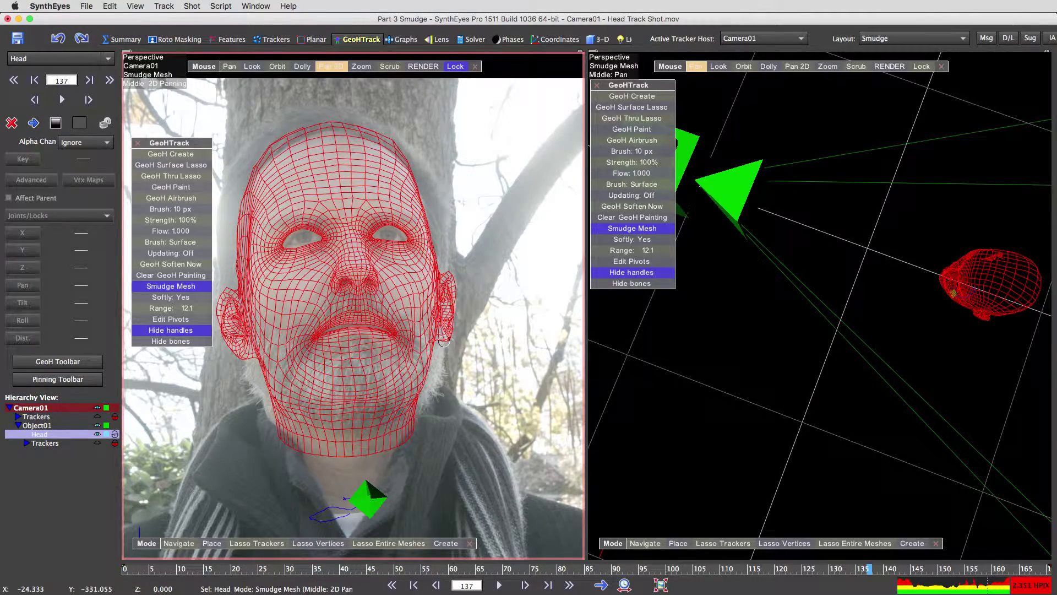
At frame 163, set the brush to 74 px and smudge the whole ear forward in the side perspective view with range 14.641
{"action": "middle_click_drag", "start_coordinate": [798, 220], "coordinate": [798, 71], "text": "alt"}
{"action": "scroll", "coordinate": [859, 259], "scroll_direction": "up", "scroll_amount": 8}
{"action": "mouse_move", "coordinate": [859, 258]}
{"action": "middle_mouse_down"}
{"action": "mouse_move", "coordinate": [826, 264]}
{"action": "mouse_move", "coordinate": [892, 264]}
{"action": "middle_mouse_up"}
{"action": "left_click_drag", "start_coordinate": [859, 314], "coordinate": [871, 309]}
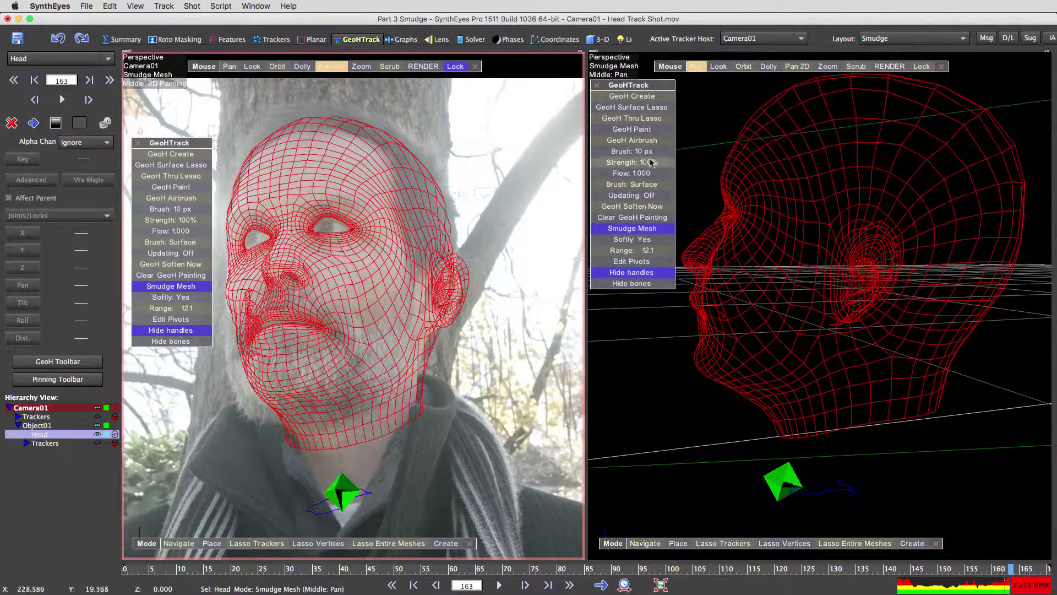
{"action": "left_click_drag", "start_coordinate": [647, 152], "coordinate": [683, 151]}
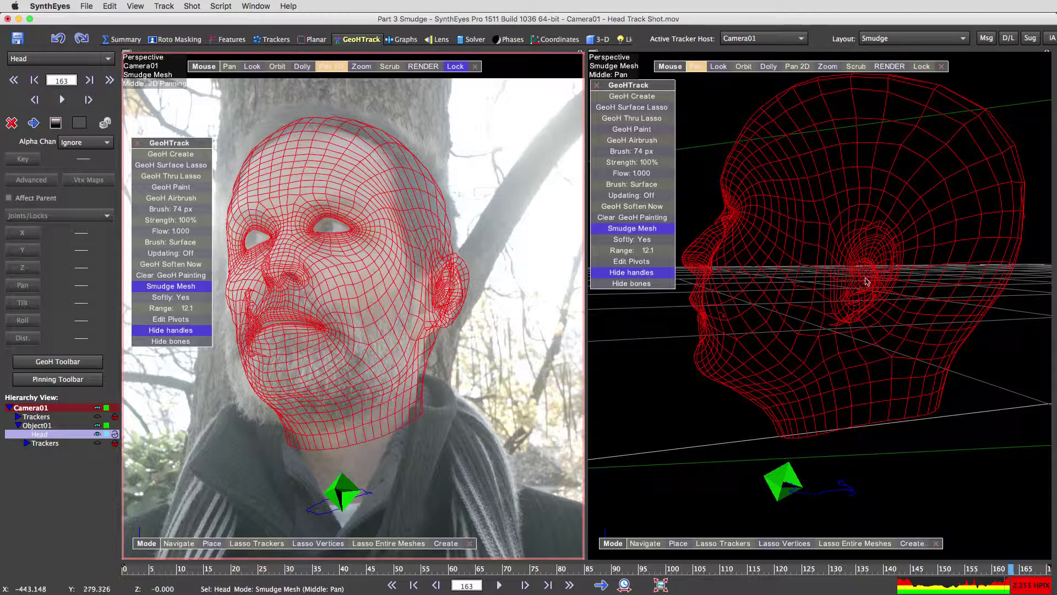
{"action": "mouse_move", "coordinate": [865, 275]}
{"action": "left_mouse_down"}
{"action": "mouse_move", "coordinate": [871, 261]}
{"action": "mouse_move", "coordinate": [845, 280]}
{"action": "left_mouse_up"}
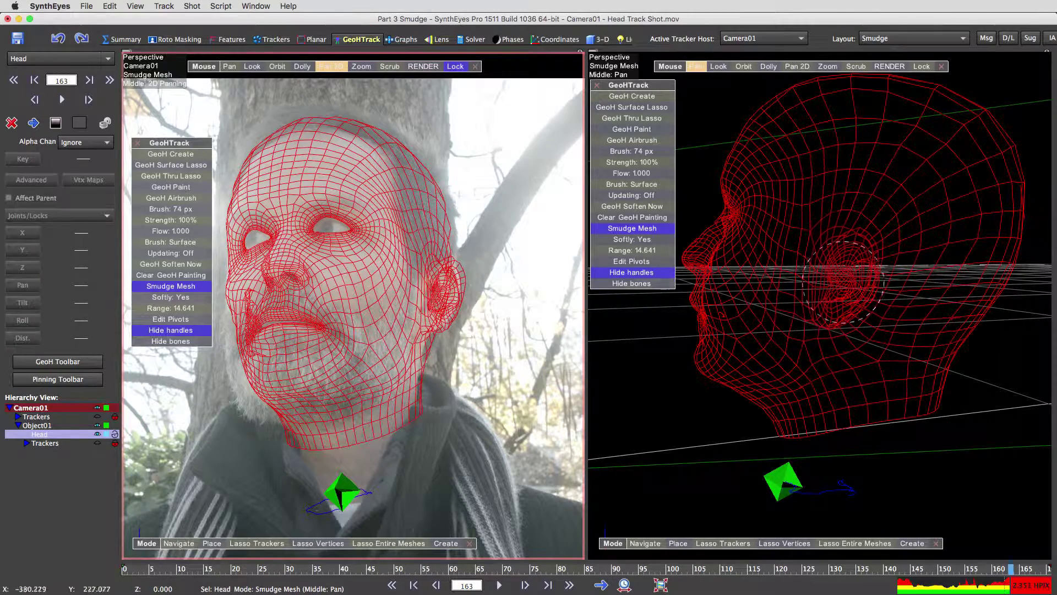
Set the brush to 6 px and smudge the mesh ear's edges onto the actor's ear, with the range at 9.09091
{"action": "left_click_drag", "start_coordinate": [175, 209], "coordinate": [137, 209]}
{"action": "left_click_drag", "start_coordinate": [446, 259], "coordinate": [435, 324]}
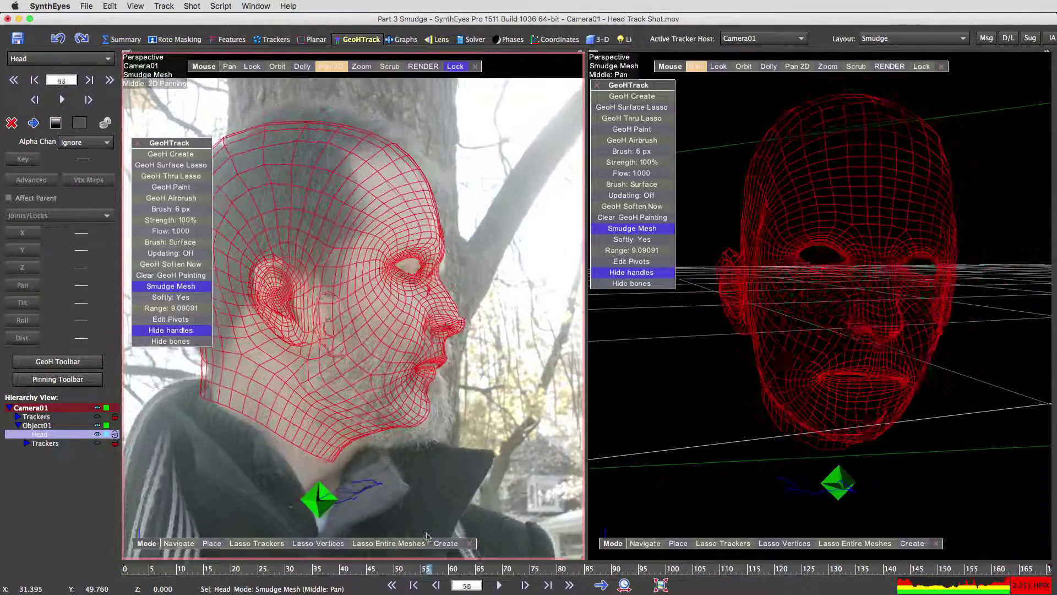
{"action": "left_click_drag", "start_coordinate": [447, 272], "coordinate": [445, 255]}
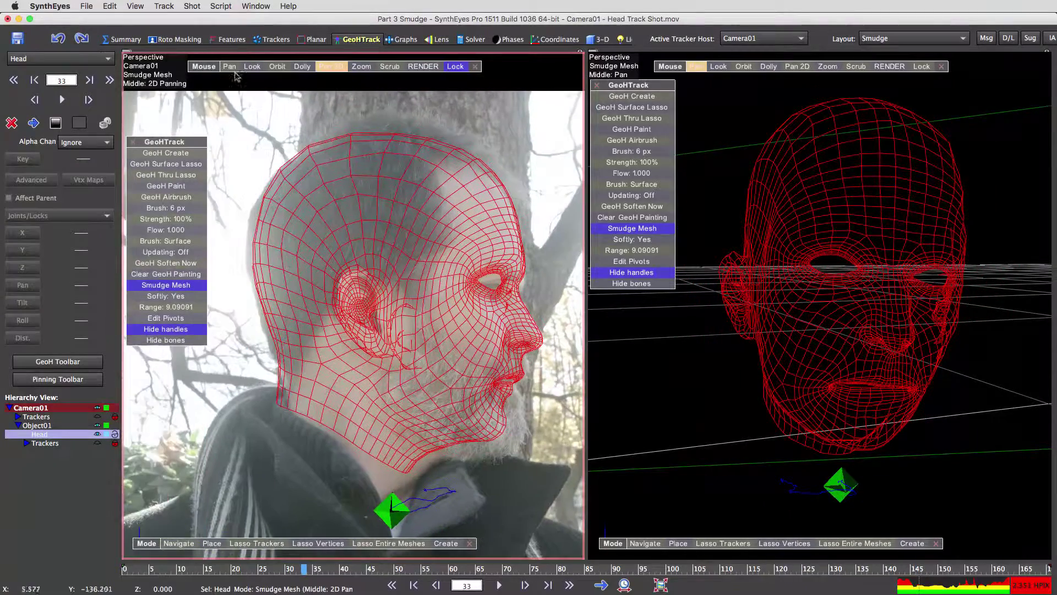
At frame 33, smudge the rear crown and nape of the Head mesh inward, with the range at 17.7156
{"action": "scroll", "coordinate": [300, 154], "scroll_direction": "up", "scroll_amount": 13}
{"action": "left_click_drag", "start_coordinate": [297, 147], "coordinate": [303, 160]}
{"action": "left_click_drag", "start_coordinate": [275, 358], "coordinate": [285, 348]}
{"action": "scroll", "coordinate": [285, 349], "scroll_direction": "down", "scroll_amount": 6}
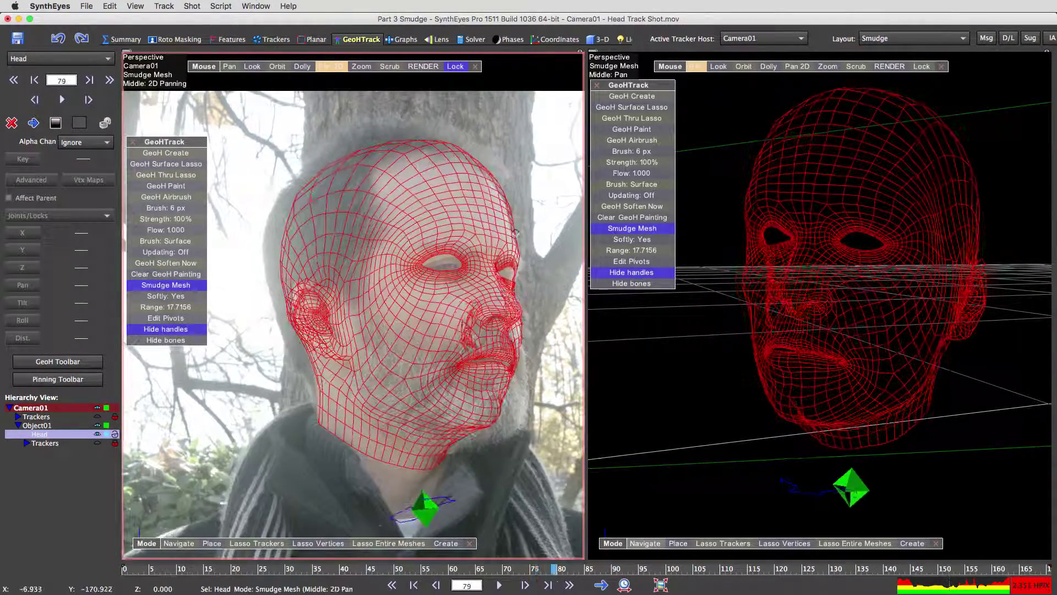
At frame 134, smudge the upper side of the skull in the unlocked perspective view and set the range to 3.85543
{"action": "scroll", "coordinate": [501, 231], "scroll_direction": "down", "scroll_amount": 3, "text": "shift"}
{"action": "scroll", "coordinate": [501, 231], "scroll_direction": "up", "scroll_amount": 8, "text": "shift"}
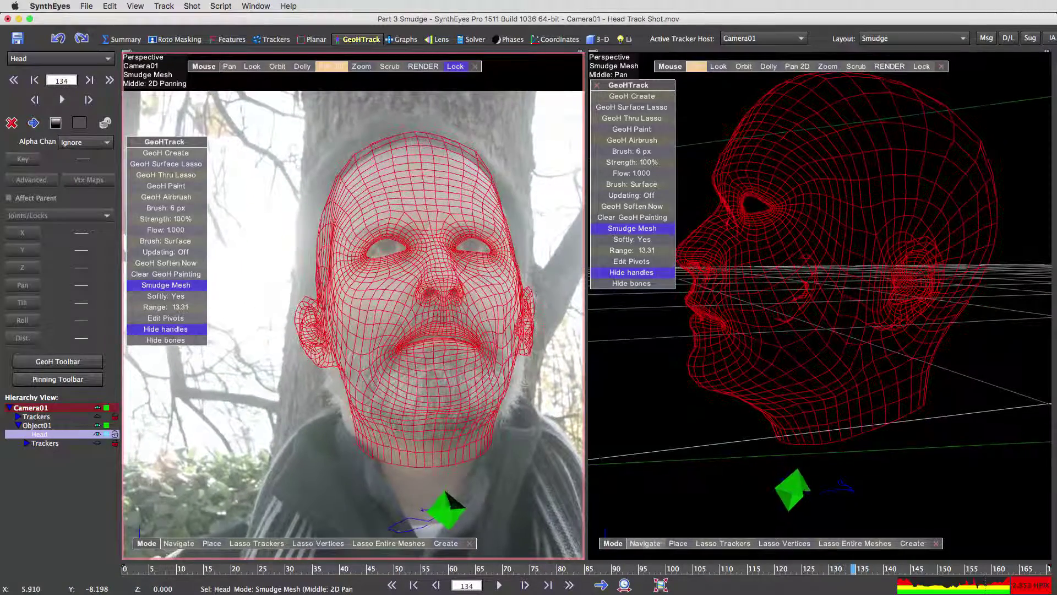
{"action": "mouse_move", "coordinate": [782, 265]}
{"action": "middle_mouse_down", "text": "ctrl"}
{"action": "mouse_move", "coordinate": [875, 259]}
{"action": "mouse_move", "coordinate": [886, 297]}
{"action": "middle_mouse_up", "text": "ctrl"}
{"action": "scroll", "coordinate": [921, 109], "scroll_direction": "down", "scroll_amount": 13}
{"action": "scroll", "coordinate": [930, 121], "scroll_direction": "up", "scroll_amount": 13, "text": "shift"}
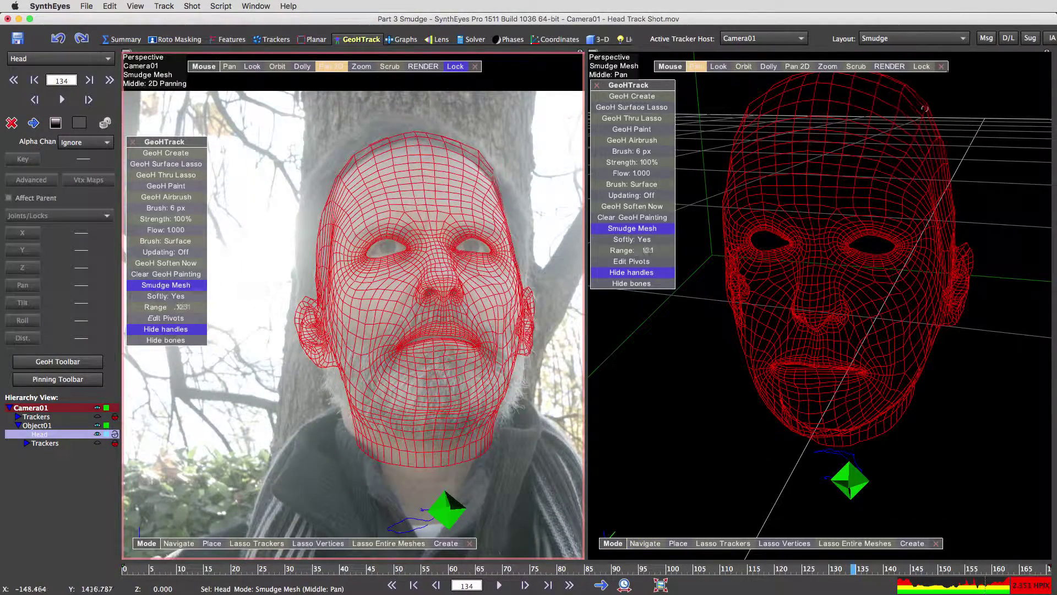
{"action": "mouse_move", "coordinate": [743, 67]}
{"action": "left_mouse_down"}
{"action": "mouse_move", "coordinate": [771, 181]}
{"action": "mouse_move", "coordinate": [782, 99]}
{"action": "mouse_move", "coordinate": [771, 93]}
{"action": "left_mouse_up"}
{"action": "scroll", "coordinate": [761, 101], "scroll_direction": "down", "scroll_amount": 5, "text": "shift"}
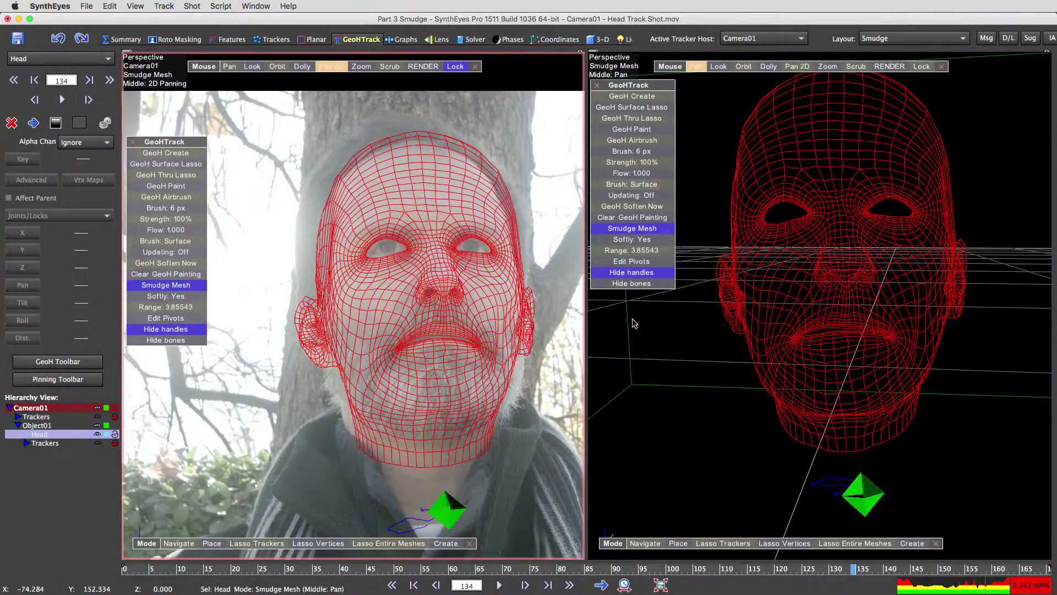
Smudge the Head mesh's profile outline around frames 13 to 27, setting the range to 13.31 and then 7.51315
{"action": "left_click_drag", "start_coordinate": [389, 66], "coordinate": [292, 292]}
{"action": "scroll", "coordinate": [292, 292], "scroll_direction": "up", "scroll_amount": 20}
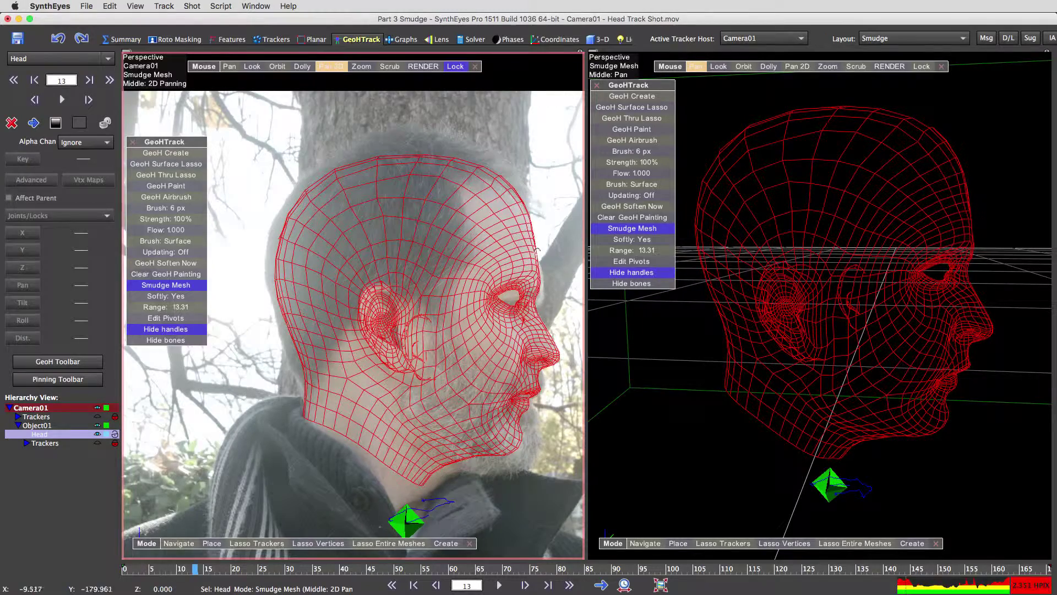
{"action": "scroll", "coordinate": [433, 340], "scroll_direction": "down", "scroll_amount": 6}
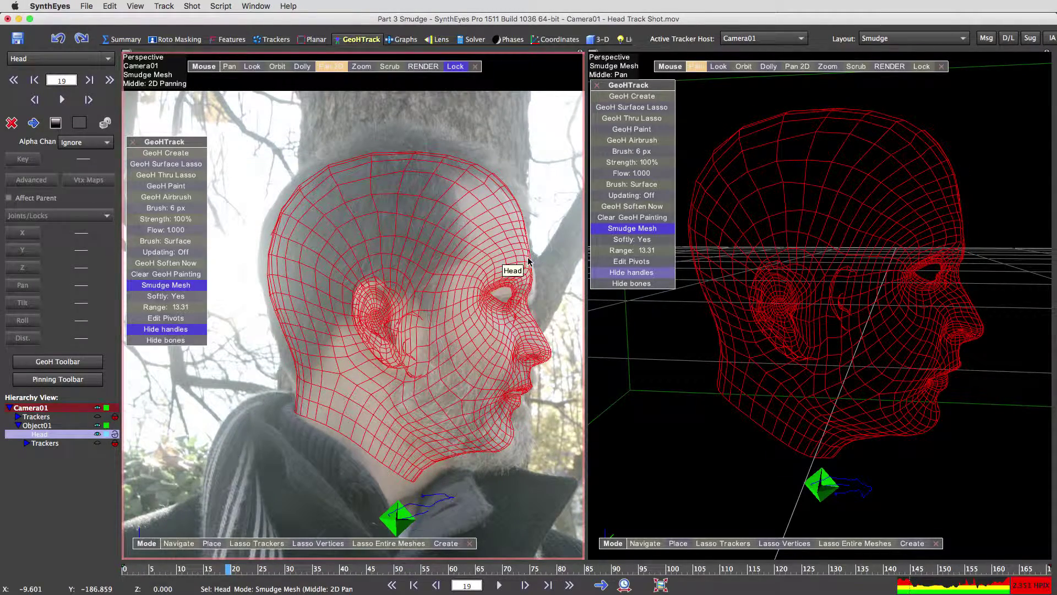
{"action": "scroll", "coordinate": [434, 435], "scroll_direction": "down", "scroll_amount": 8}
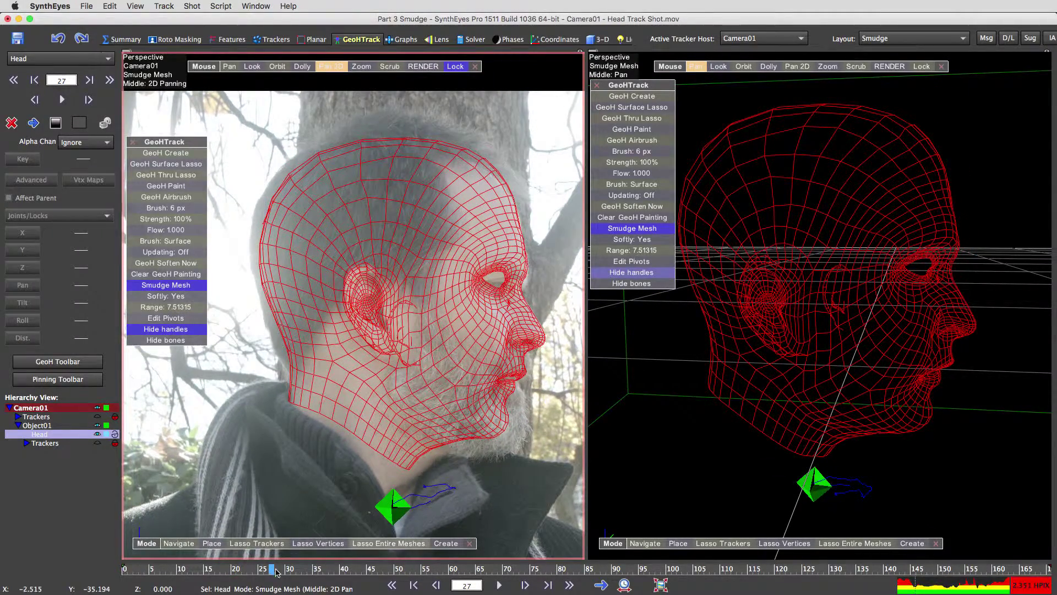
Scrub the shot between frames 27 and 144 to examine how the Head mesh fits the actor, stopping at frame 141
{"action": "mouse_move", "coordinate": [276, 572]}
{"action": "left_mouse_down"}
{"action": "mouse_move", "coordinate": [883, 571]}
{"action": "mouse_move", "coordinate": [272, 570]}
{"action": "left_mouse_up"}
{"action": "scroll", "coordinate": [441, 311], "scroll_direction": "up", "scroll_amount": 5}
{"action": "middle_click_drag", "start_coordinate": [567, 418], "coordinate": [385, 391]}
{"action": "left_click_drag", "start_coordinate": [272, 570], "coordinate": [613, 570]}
{"action": "scroll", "coordinate": [385, 308], "scroll_direction": "down", "scroll_amount": 5}
{"action": "scroll", "coordinate": [386, 309], "scroll_direction": "up", "scroll_amount": 1}
{"action": "middle_click_drag", "start_coordinate": [375, 308], "coordinate": [463, 320]}
{"action": "mouse_move", "coordinate": [613, 571]}
{"action": "left_mouse_down"}
{"action": "mouse_move", "coordinate": [1048, 571]}
{"action": "mouse_move", "coordinate": [838, 570]}
{"action": "mouse_move", "coordinate": [859, 569]}
{"action": "left_mouse_up"}
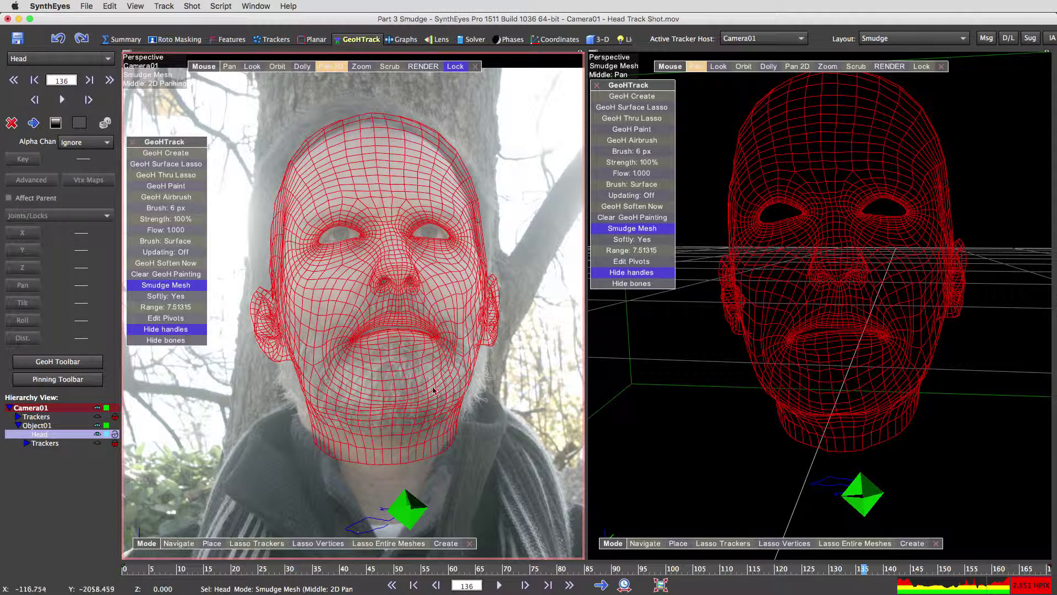
{"action": "left_click_drag", "start_coordinate": [861, 575], "coordinate": [907, 569]}
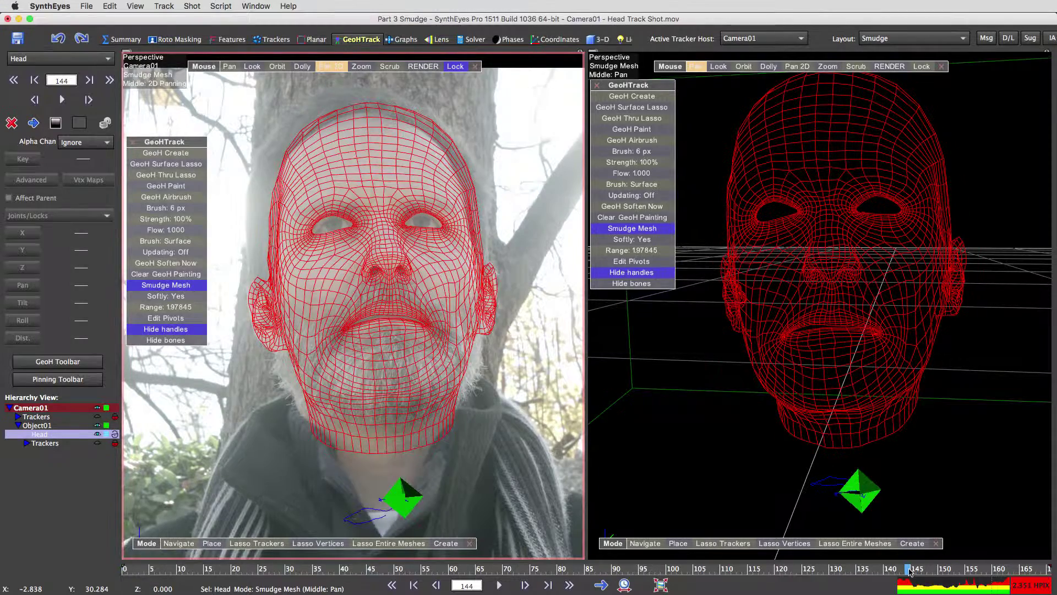
{"action": "mouse_move", "coordinate": [909, 572]}
{"action": "left_mouse_down"}
{"action": "mouse_move", "coordinate": [268, 581]}
{"action": "mouse_move", "coordinate": [908, 575]}
{"action": "mouse_move", "coordinate": [891, 576]}
{"action": "left_mouse_up"}
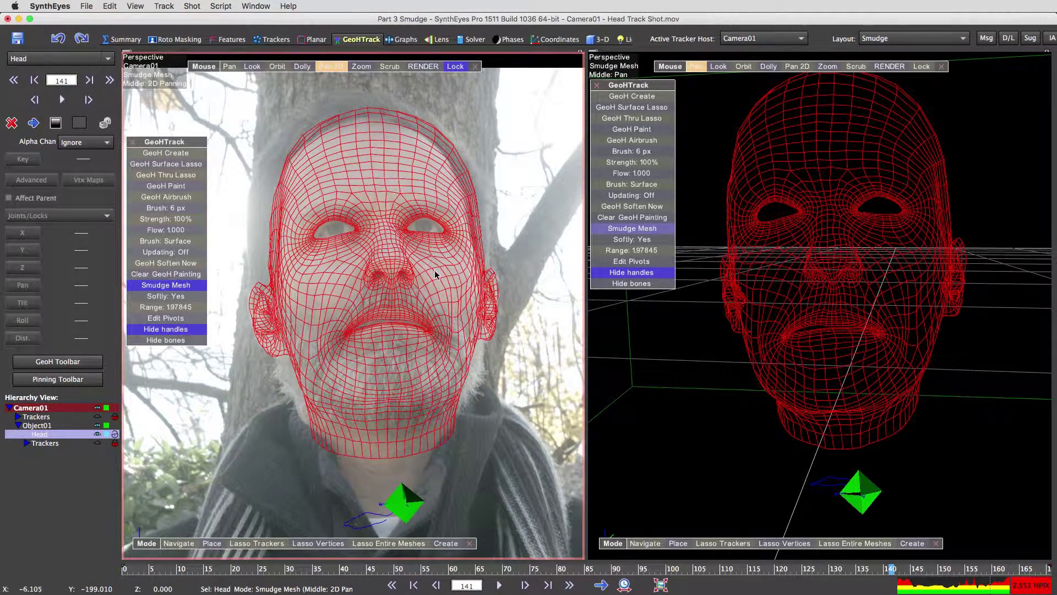